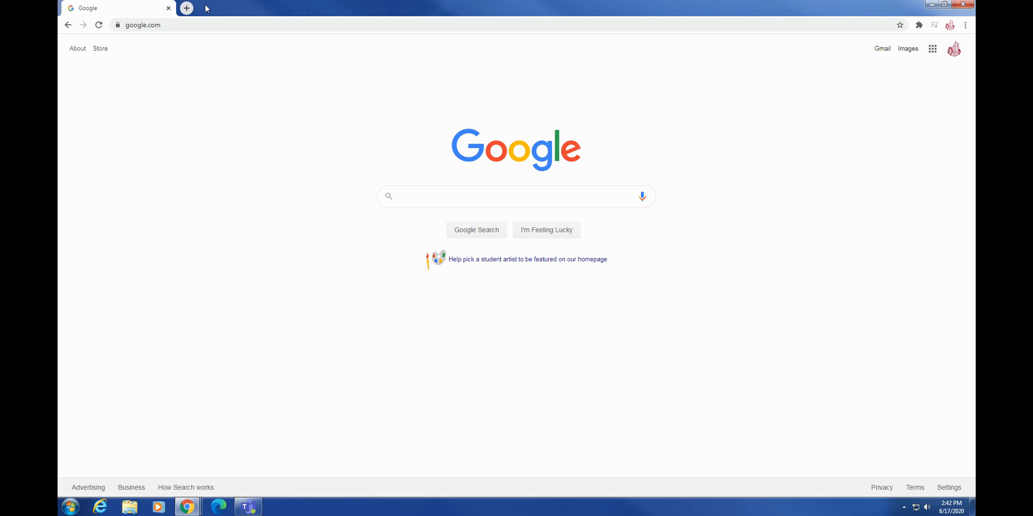
# Replace google.com with zoom.us in Chrome's address bar and load the Zoom site.
pyautogui.click(194, 28)
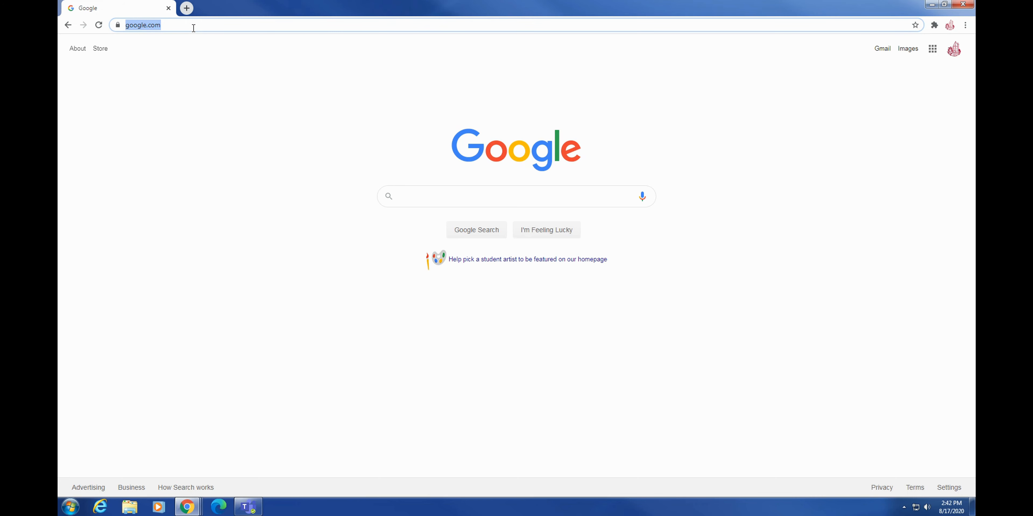
pyautogui.write('zoom.us')
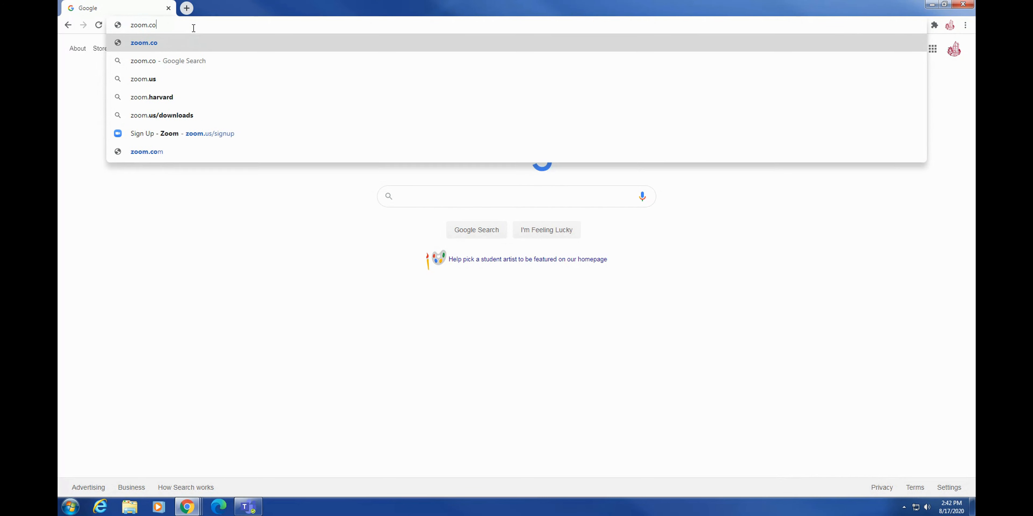
pyautogui.press('Return')
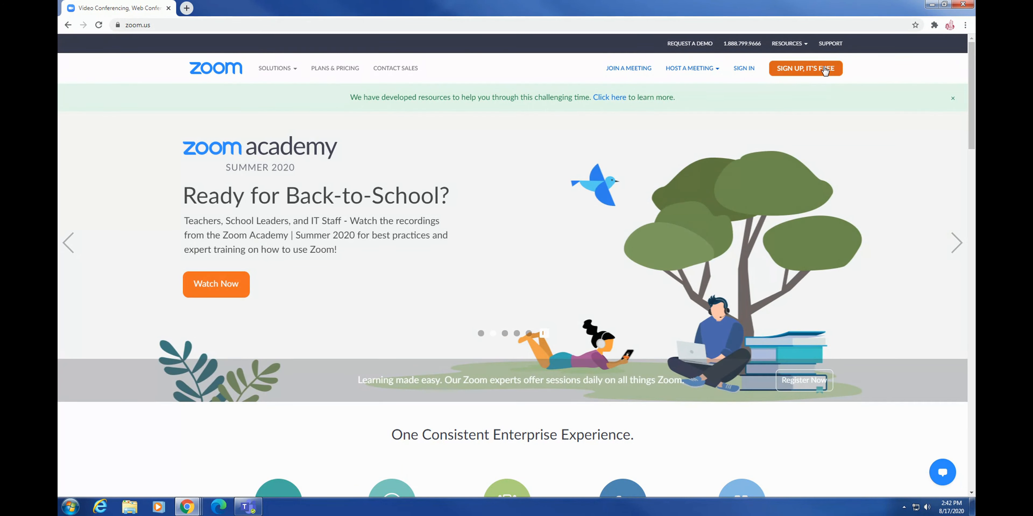
# Start a free Zoom sign-up by confirming a birth date and submitting the account e-mail address.
pyautogui.click(826, 69)
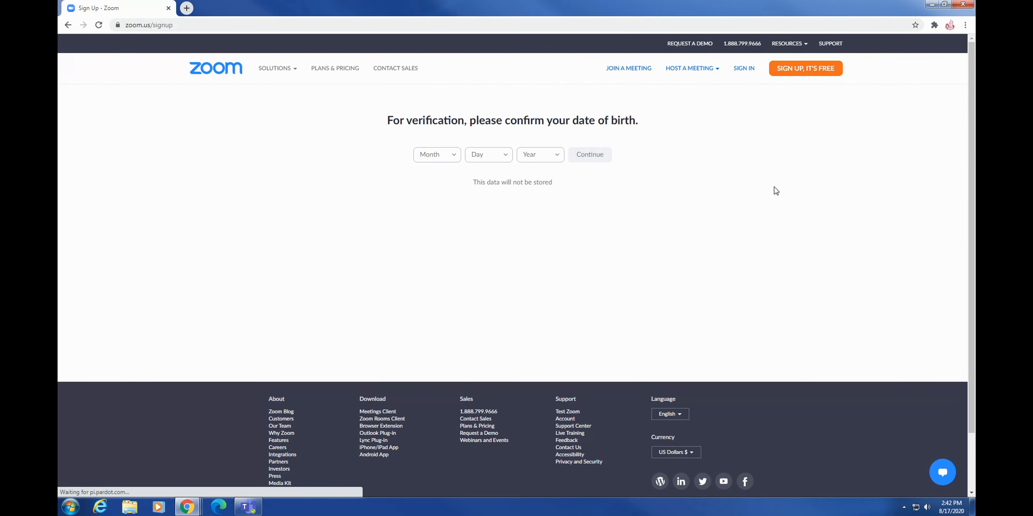
pyautogui.click(454, 154)
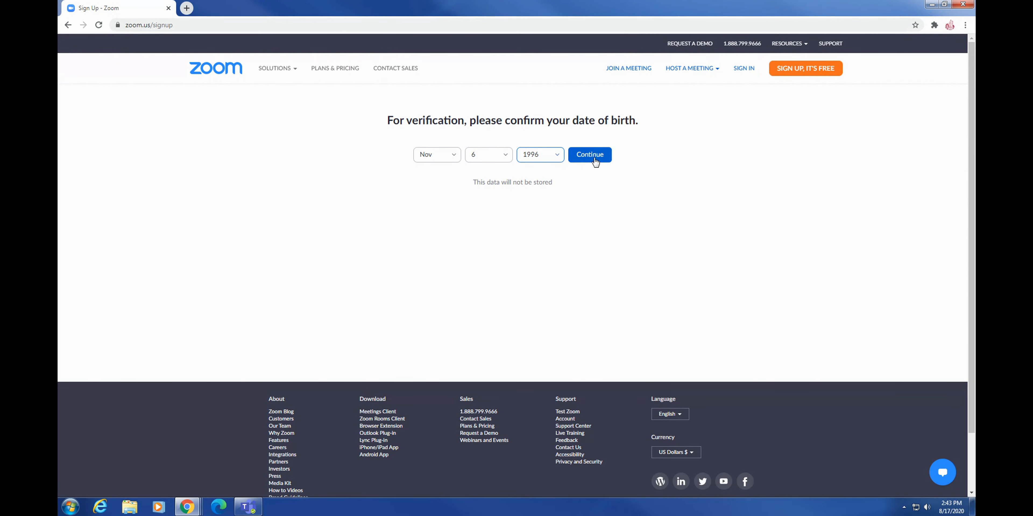
pyautogui.click(593, 157)
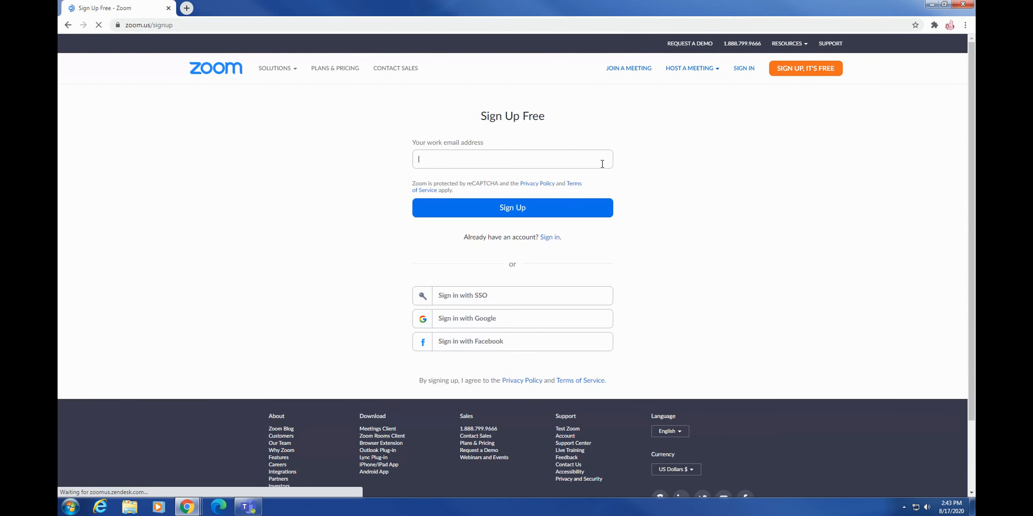
pyautogui.click(420, 145)
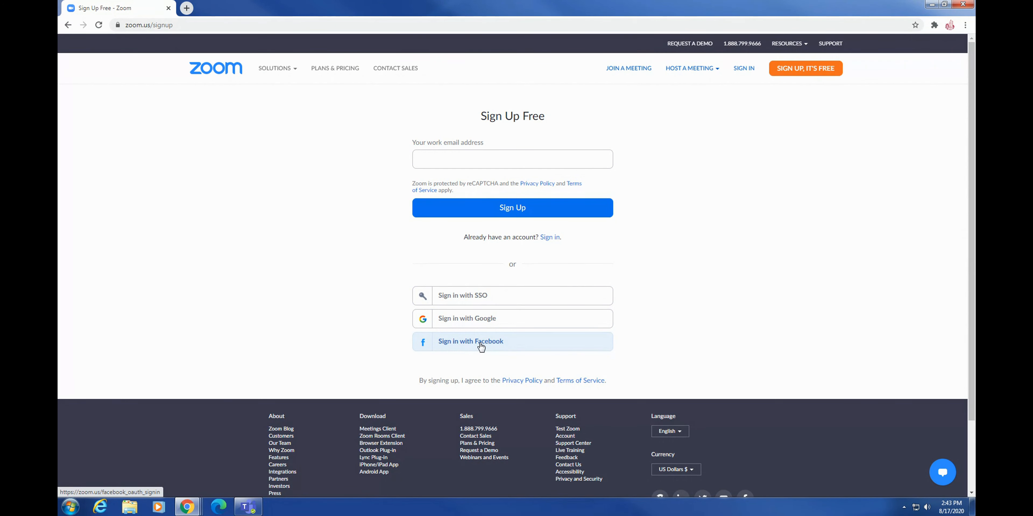
pyautogui.click(438, 164)
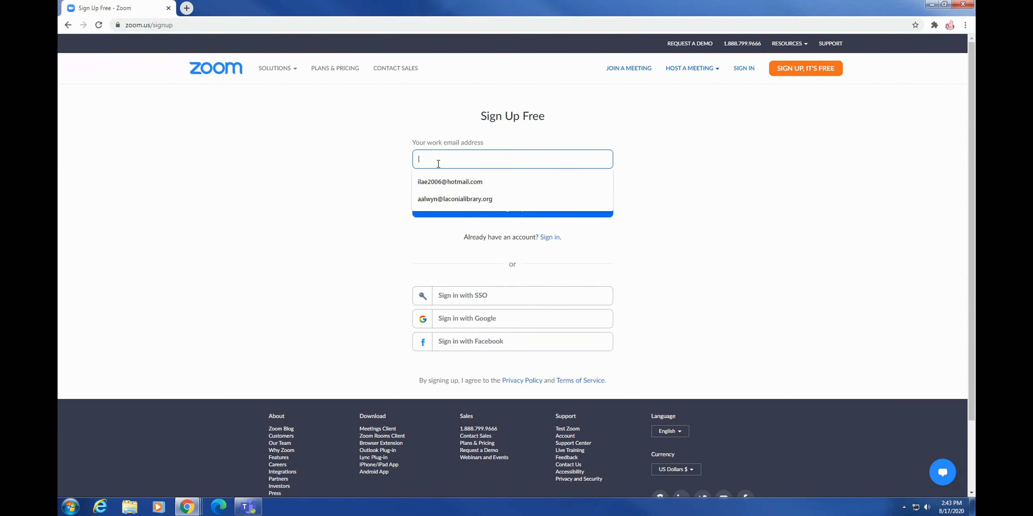
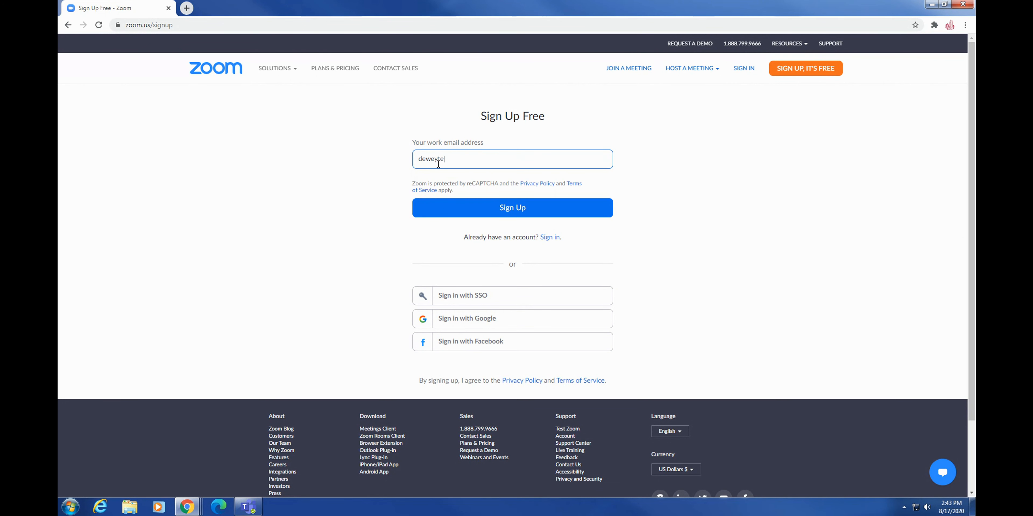
pyautogui.click(522, 208)
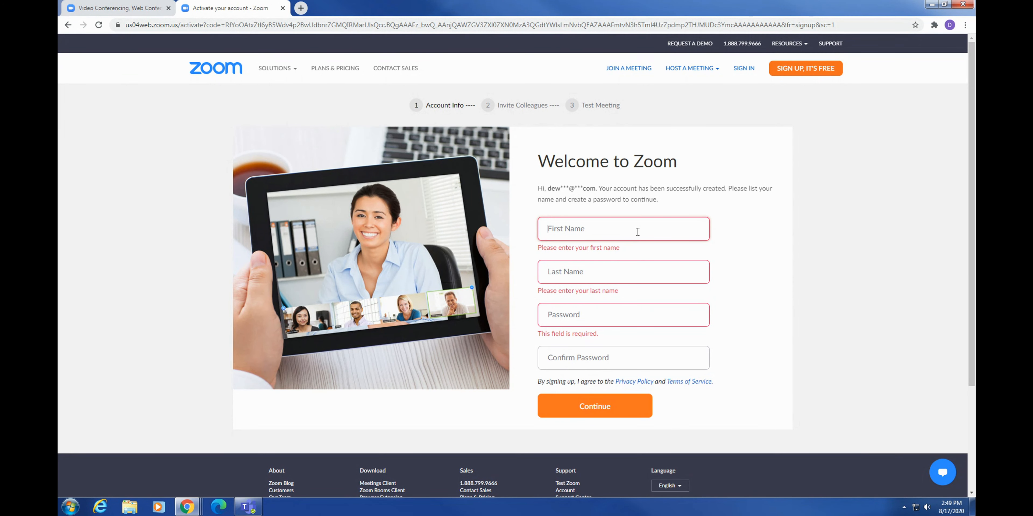
# Enter the first name, last name and password, skip inviting colleagues, and start the test meeting.
pyautogui.write('Dewey')
pyautogui.press('Tab')
pyautogui.write('Test')
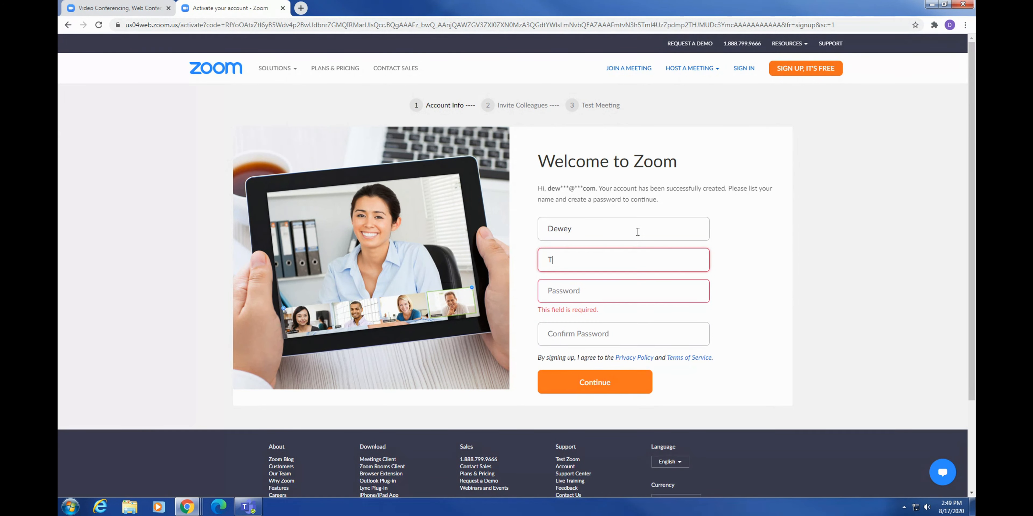
pyautogui.press('Tab')
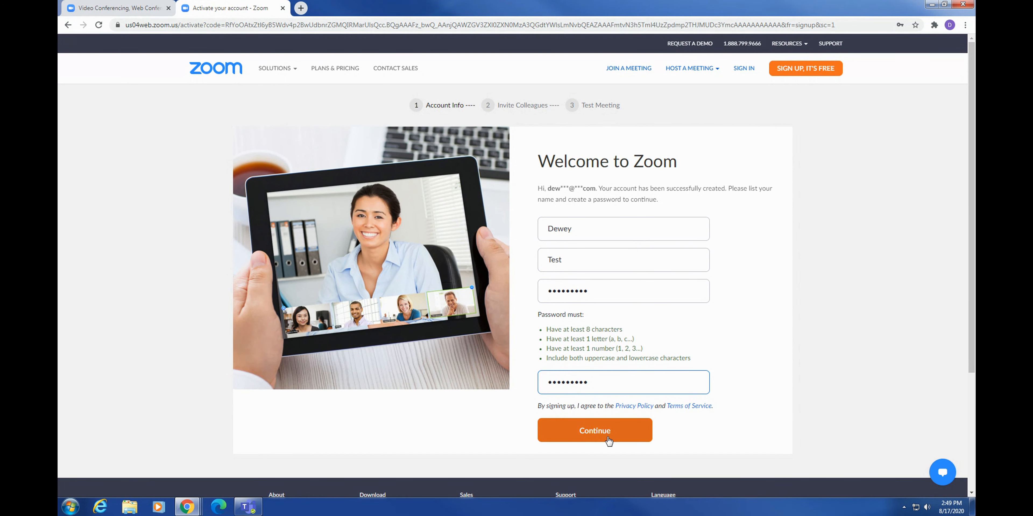
pyautogui.click(609, 437)
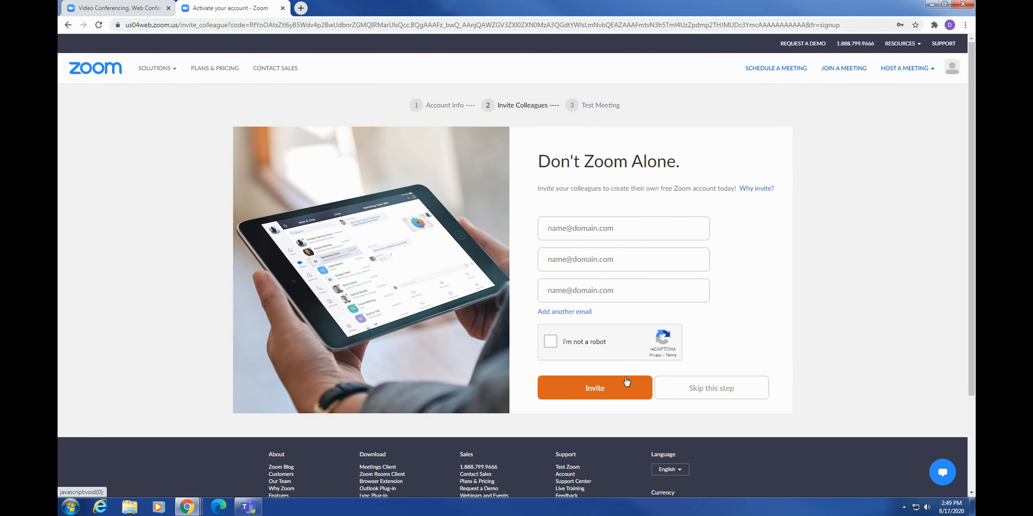
pyautogui.click(712, 387)
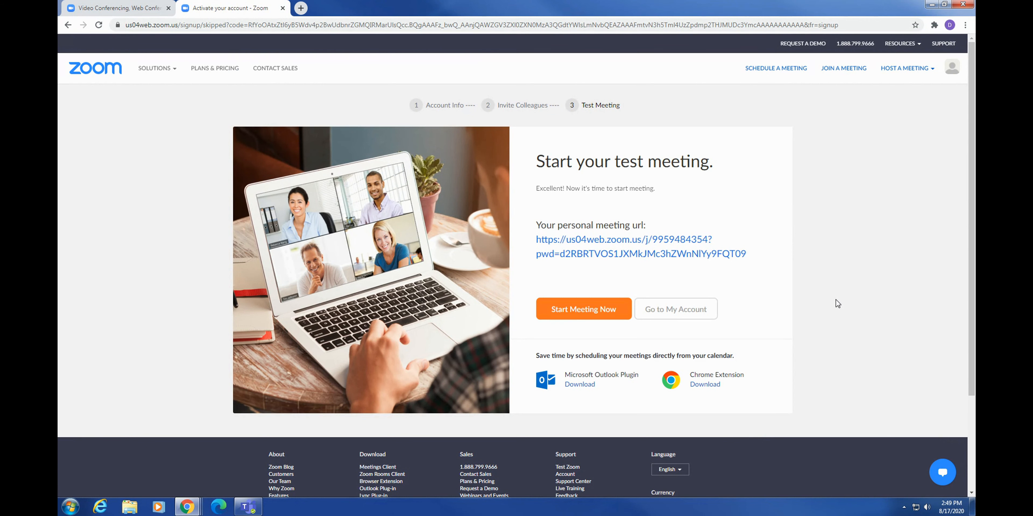
pyautogui.click(576, 310)
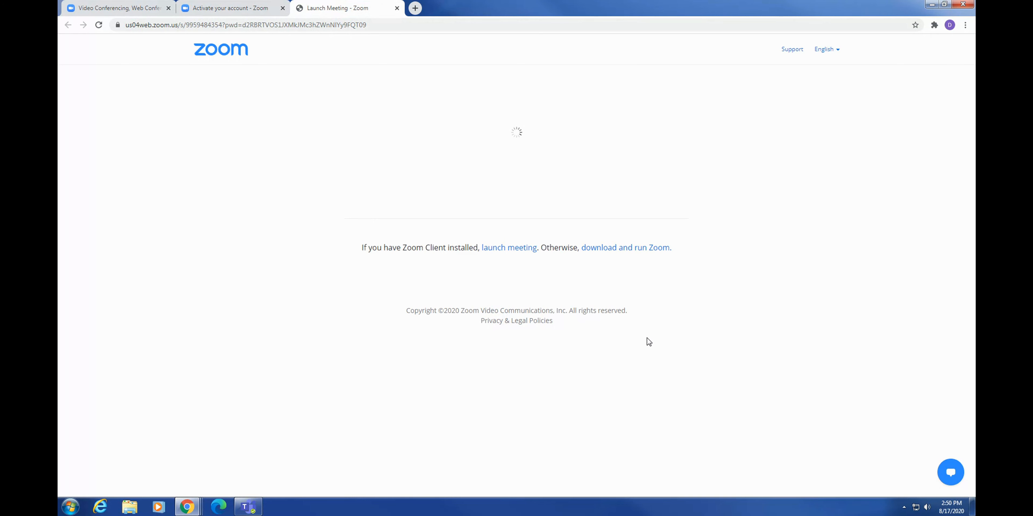
# Run the downloaded Zoom installer and allow it to proceed.
pyautogui.click(125, 486)
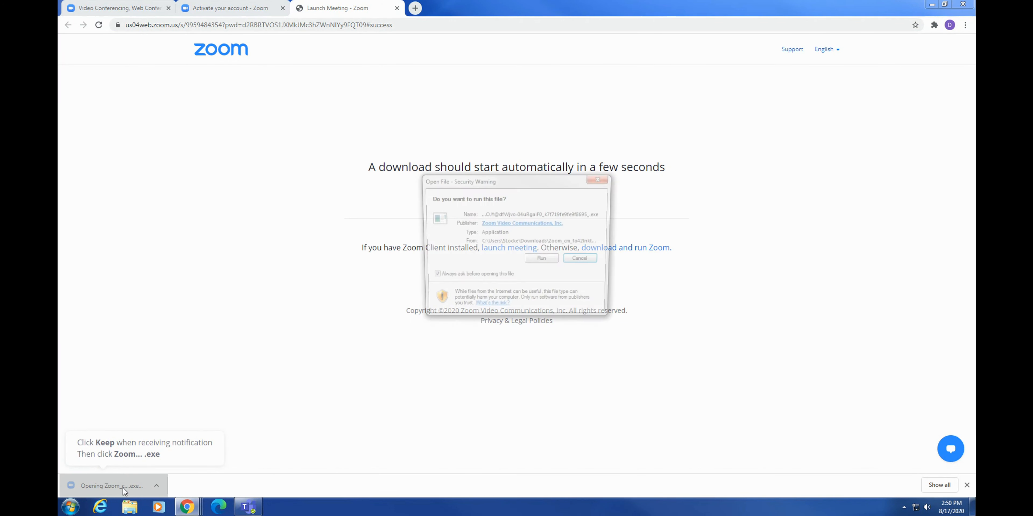
pyautogui.click(542, 261)
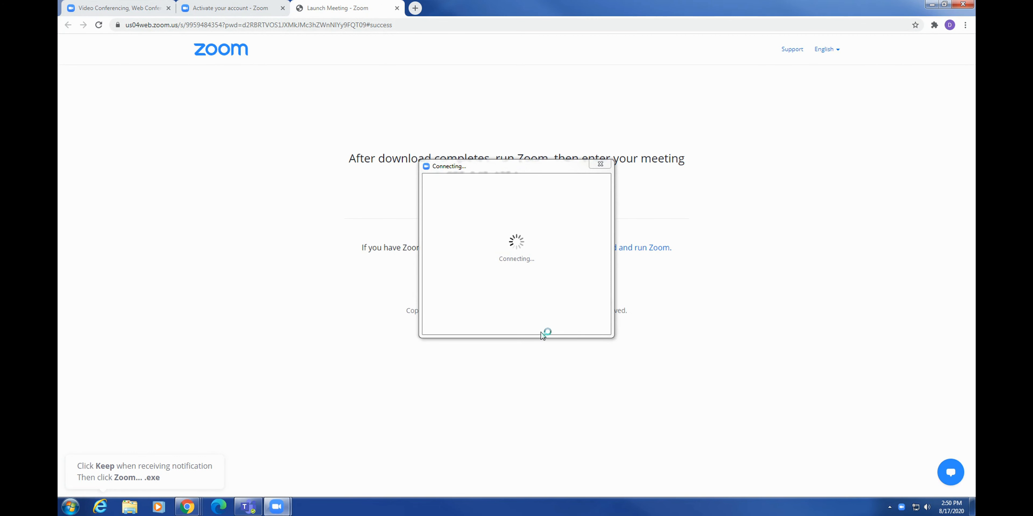
pyautogui.click(609, 311)
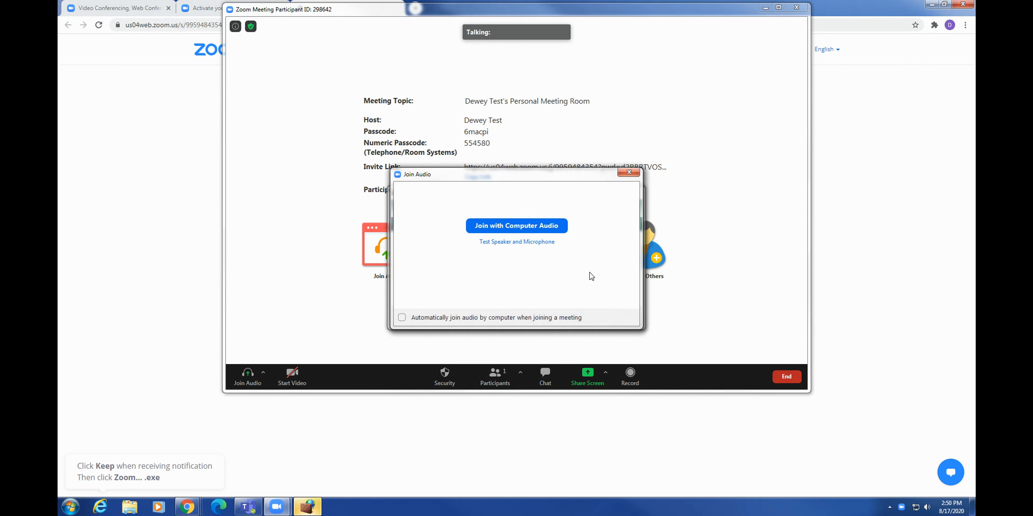
# Cancel the firewall alert, join with computer audio, and try turning on the video.
pyautogui.moveTo(508, 182); pyautogui.dragTo(821, 176)
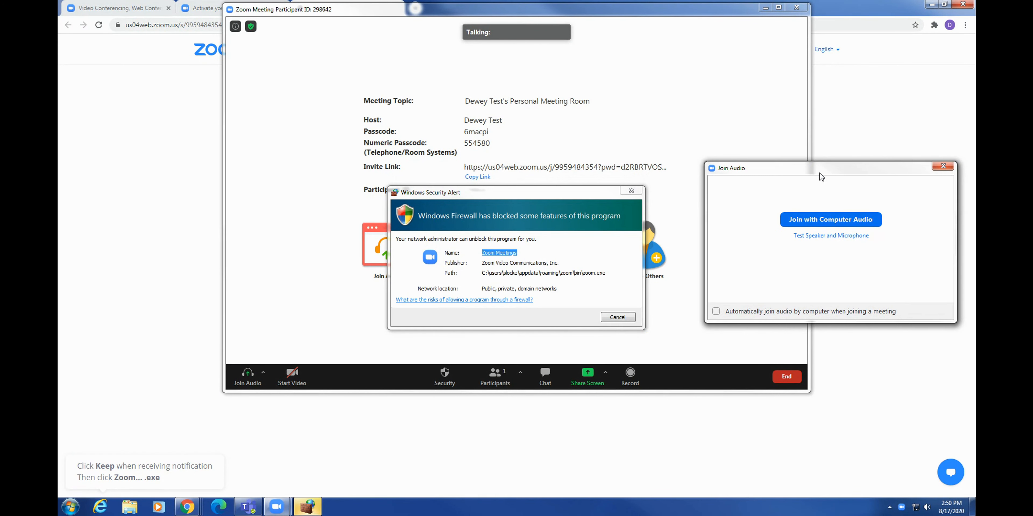
pyautogui.click(618, 317)
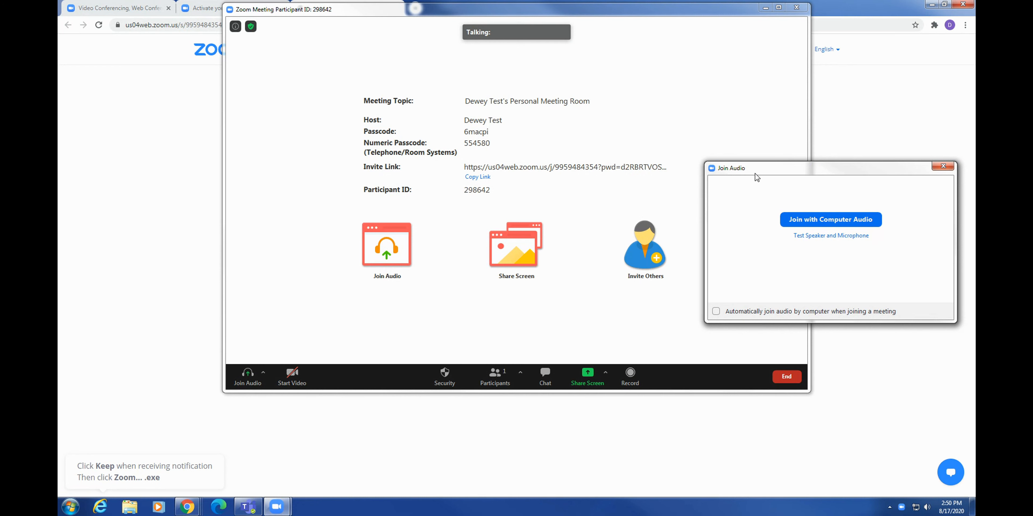
pyautogui.moveTo(757, 177); pyautogui.dragTo(495, 150)
pyautogui.click(568, 219)
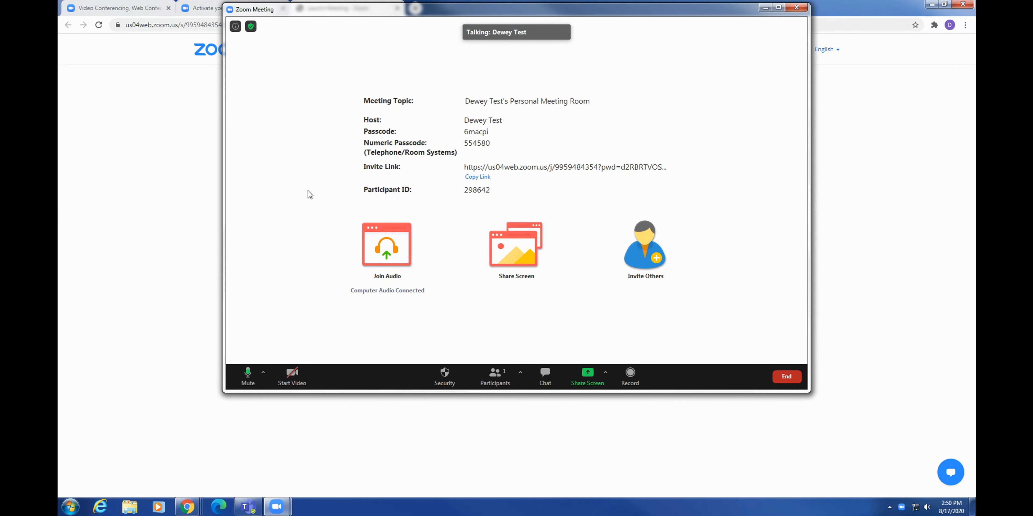
pyautogui.click(298, 377)
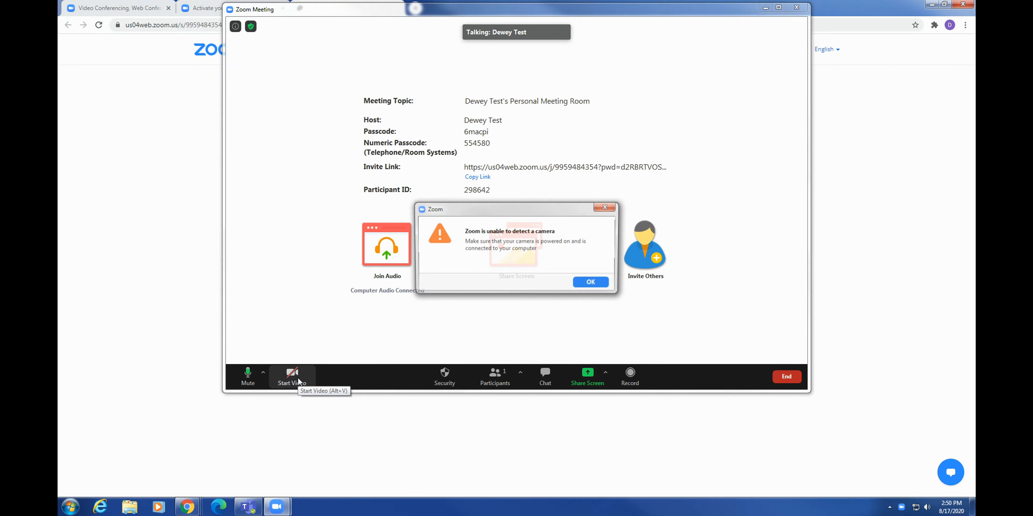
# Acknowledge the no-camera warning, then mute and unmute the microphone.
pyautogui.click(595, 284)
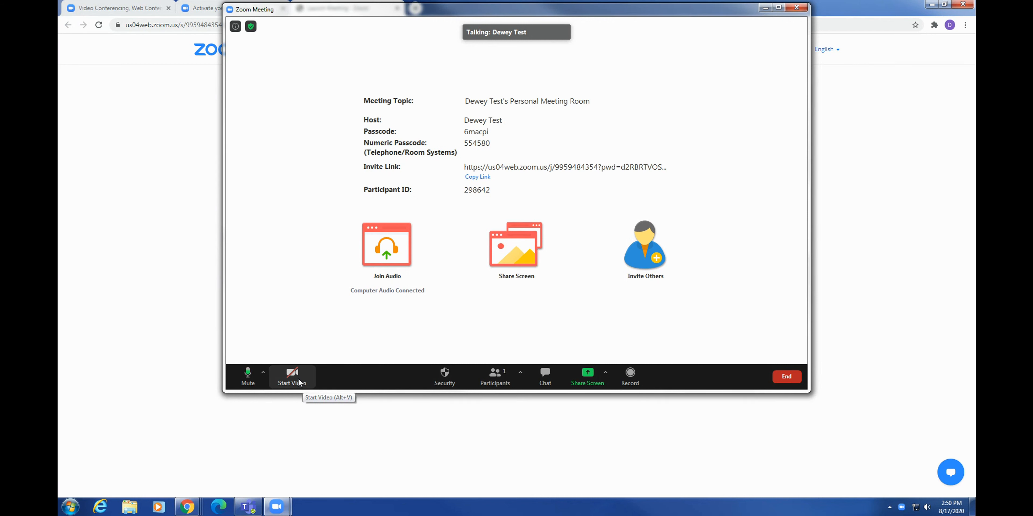
pyautogui.click(247, 372)
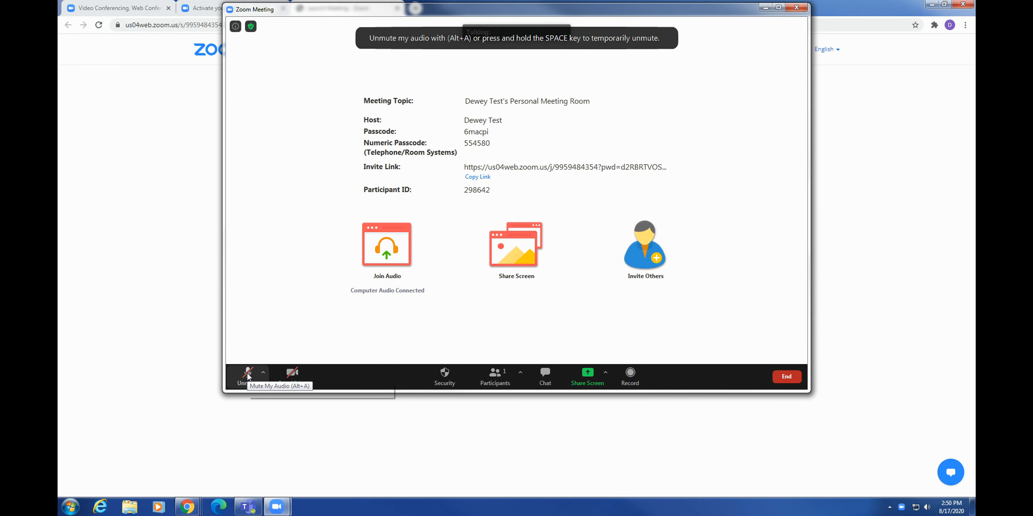
pyautogui.click(247, 375)
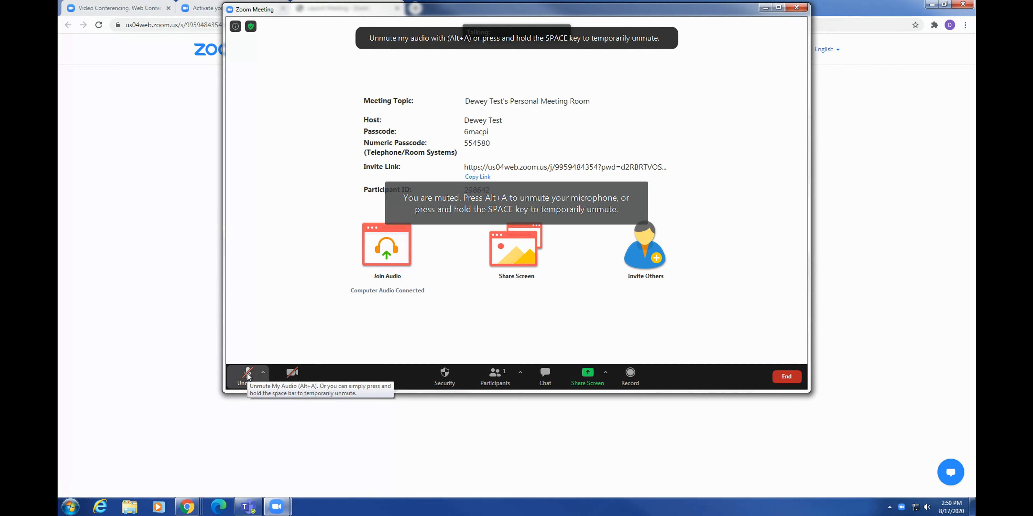
# Run Test Speaker & Microphone, confirming the ringtone and the microphone replay are both heard.
pyautogui.click(263, 373)
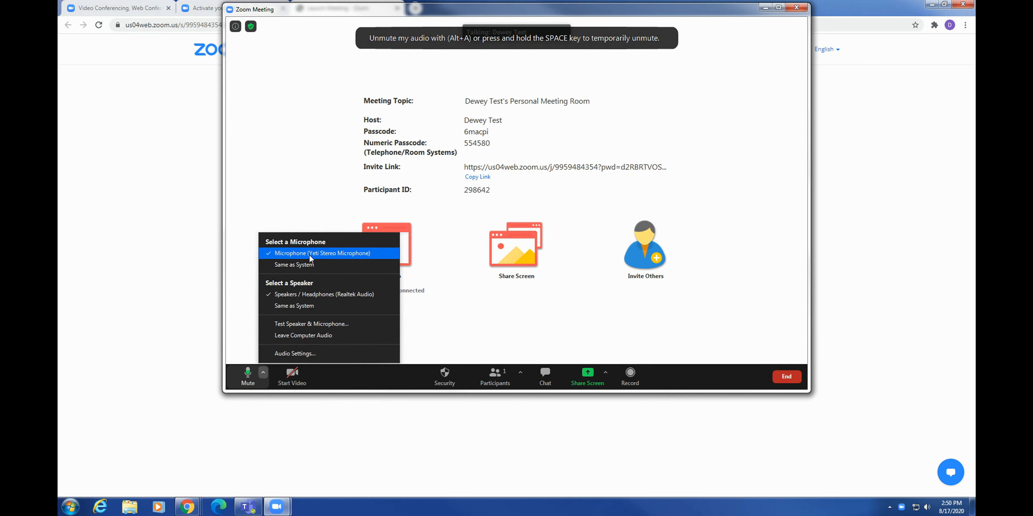
pyautogui.click(323, 324)
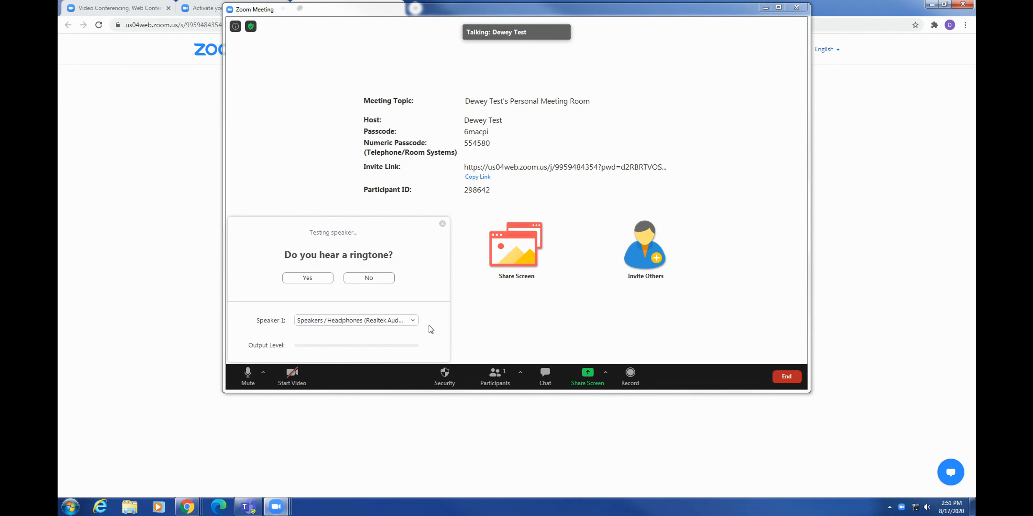
pyautogui.click(309, 277)
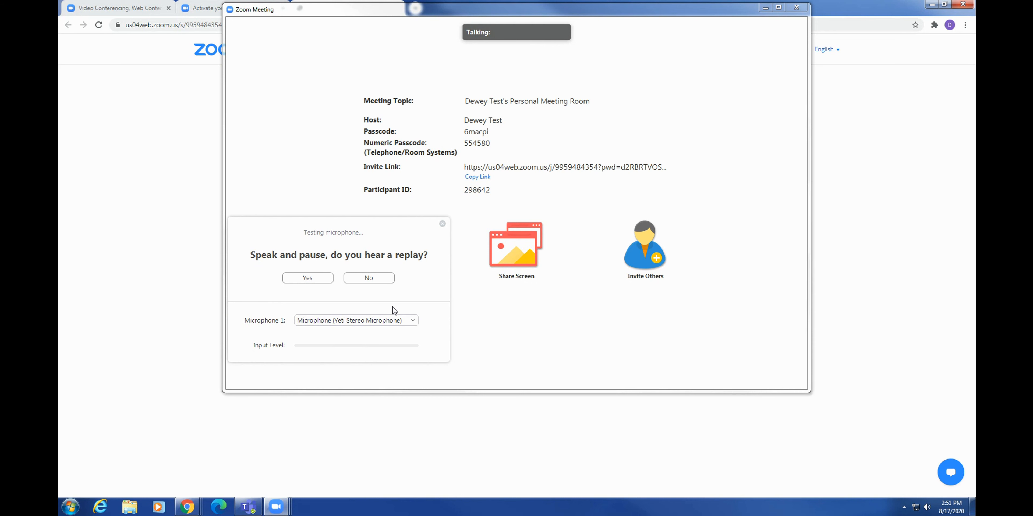
pyautogui.click(309, 279)
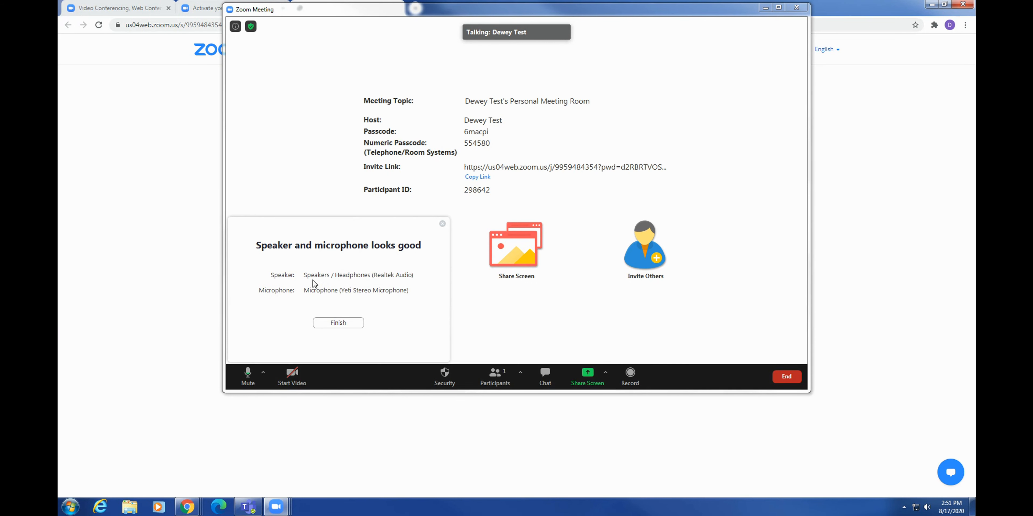
pyautogui.click(358, 323)
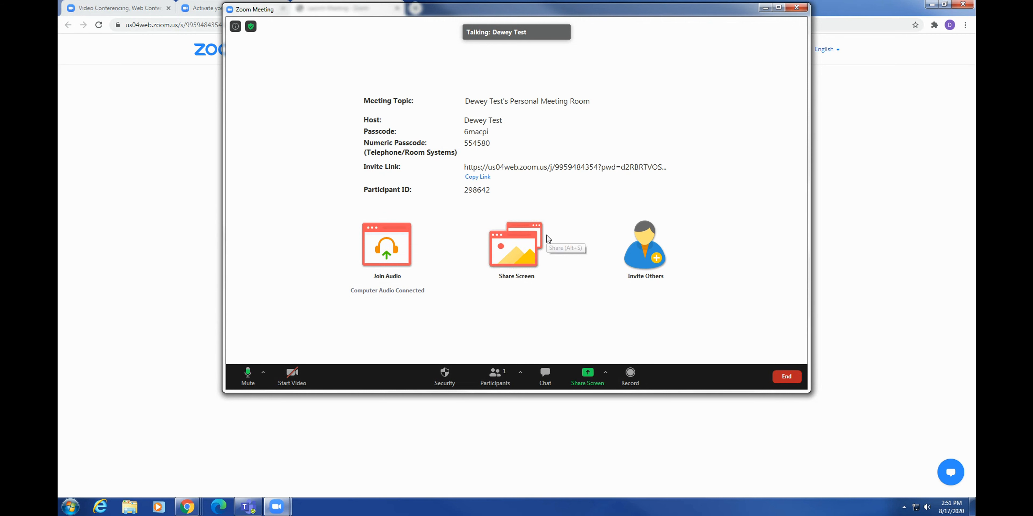
# Look through the Security options, Participants list, invite options, and the chat's To: Everyone list.
pyautogui.click(445, 384)
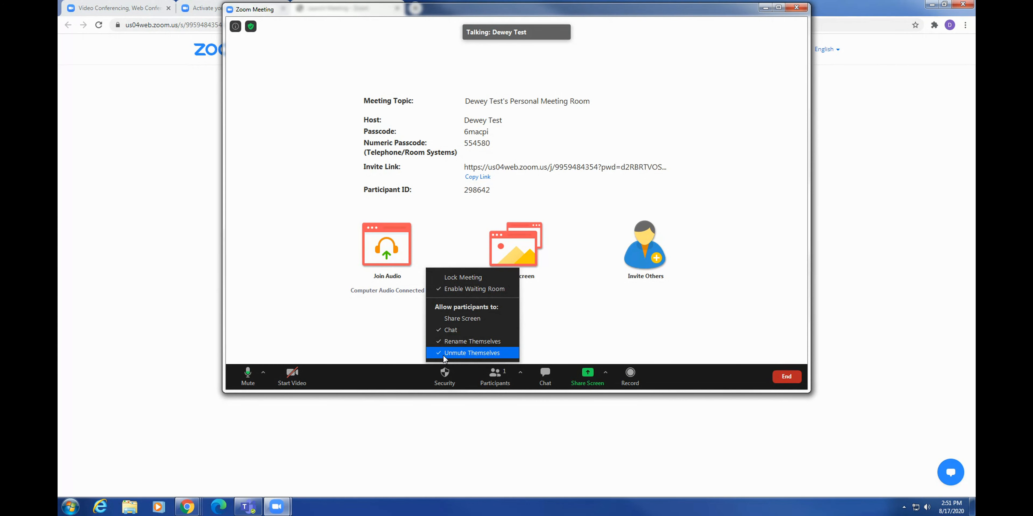
pyautogui.click(444, 332)
pyautogui.click(499, 376)
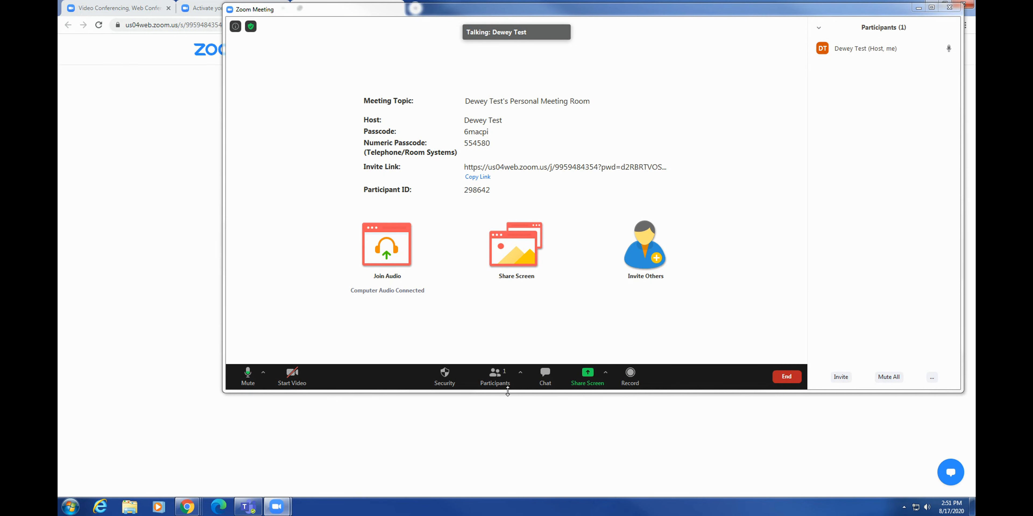
pyautogui.click(520, 372)
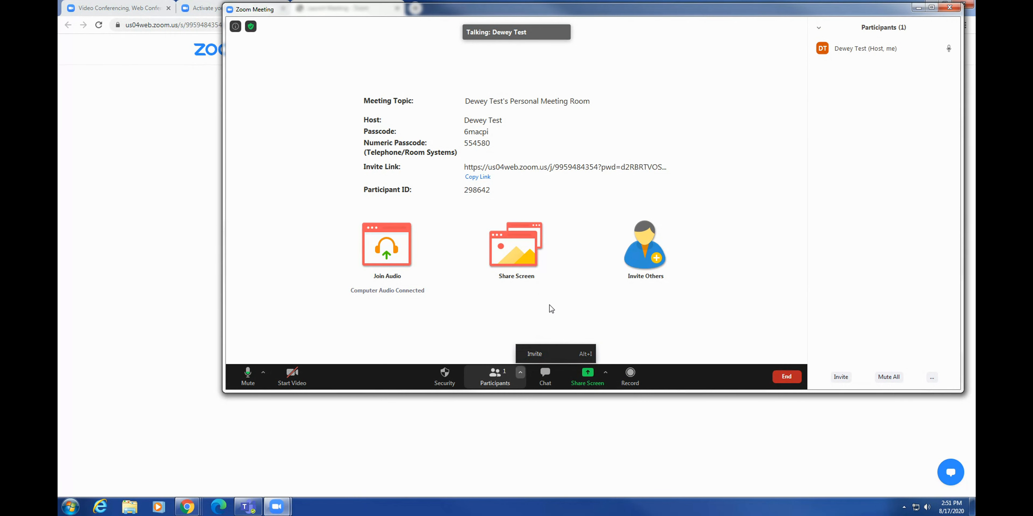
pyautogui.click(543, 289)
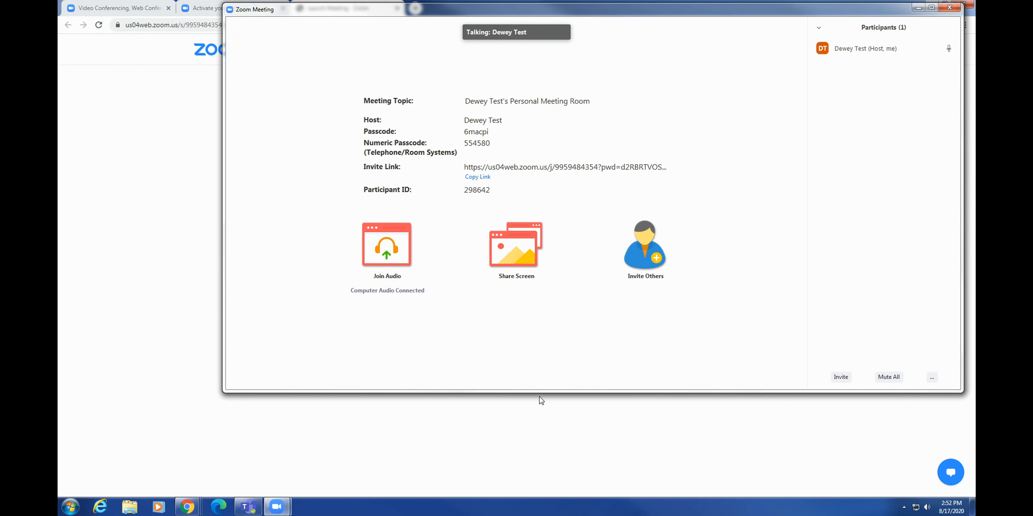
pyautogui.click(538, 377)
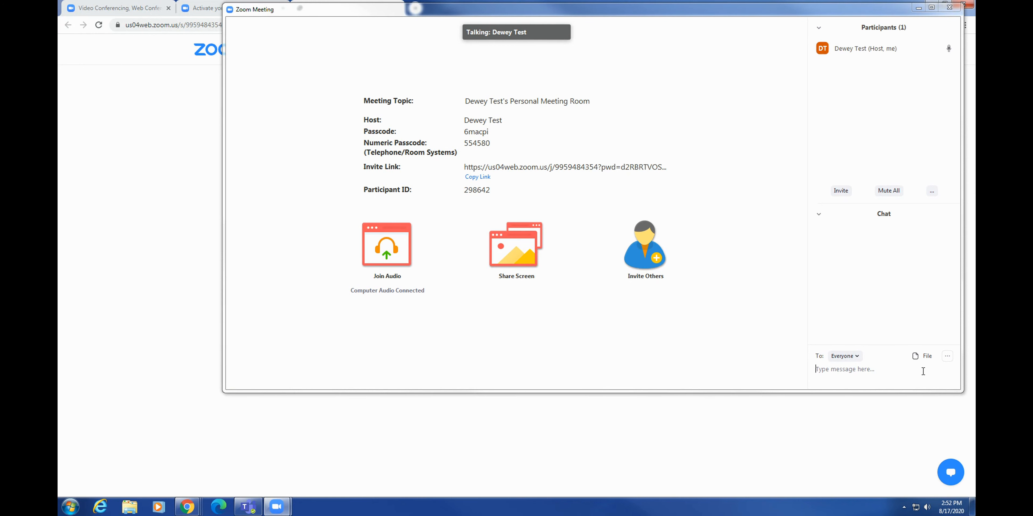
pyautogui.click(857, 359)
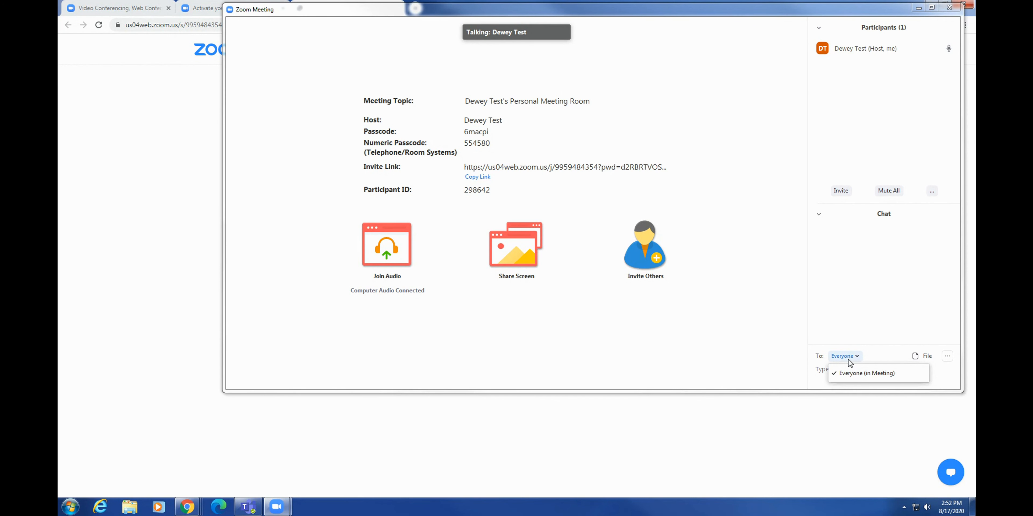
pyautogui.click(854, 357)
pyautogui.click(856, 356)
pyautogui.click(899, 355)
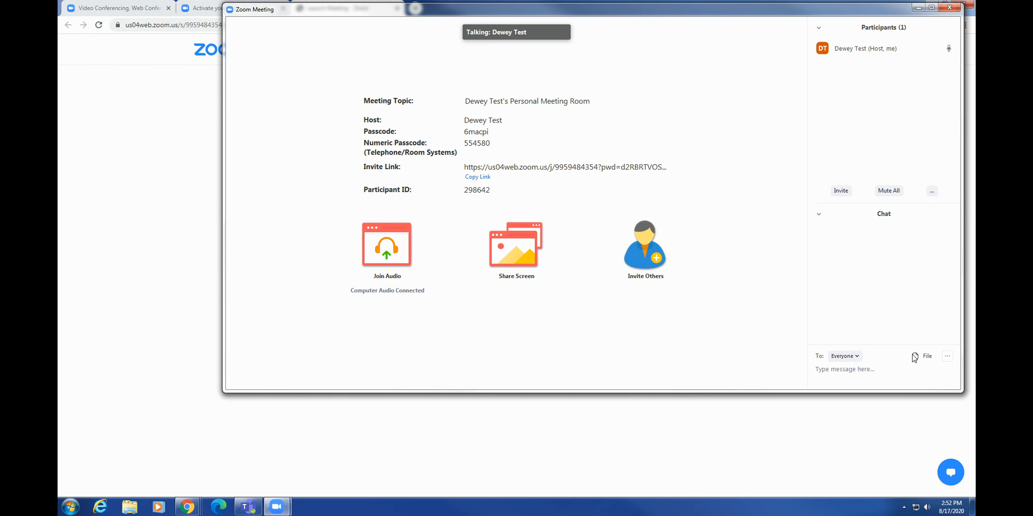
# Share the Chrome window showing the Launch Meeting page.
pyautogui.moveTo(280, 234)
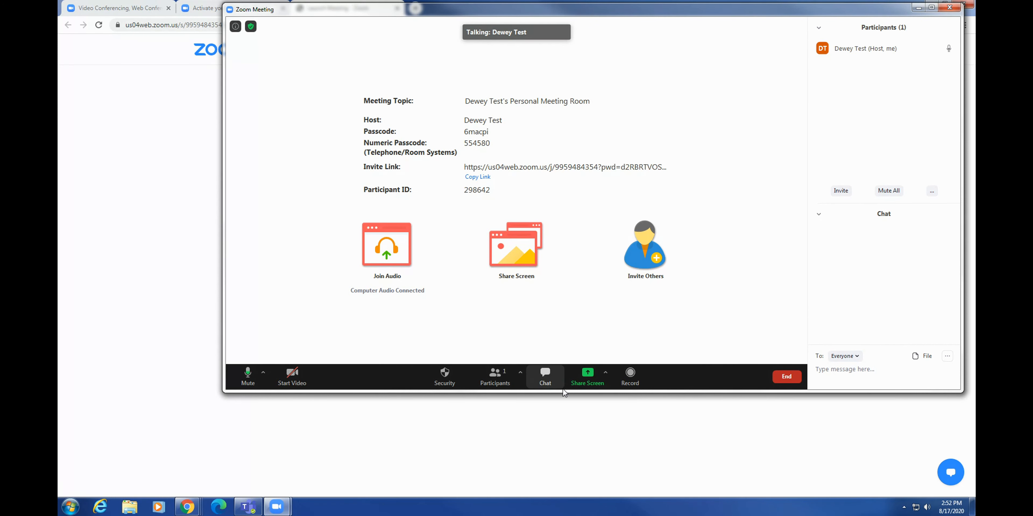
pyautogui.click(605, 375)
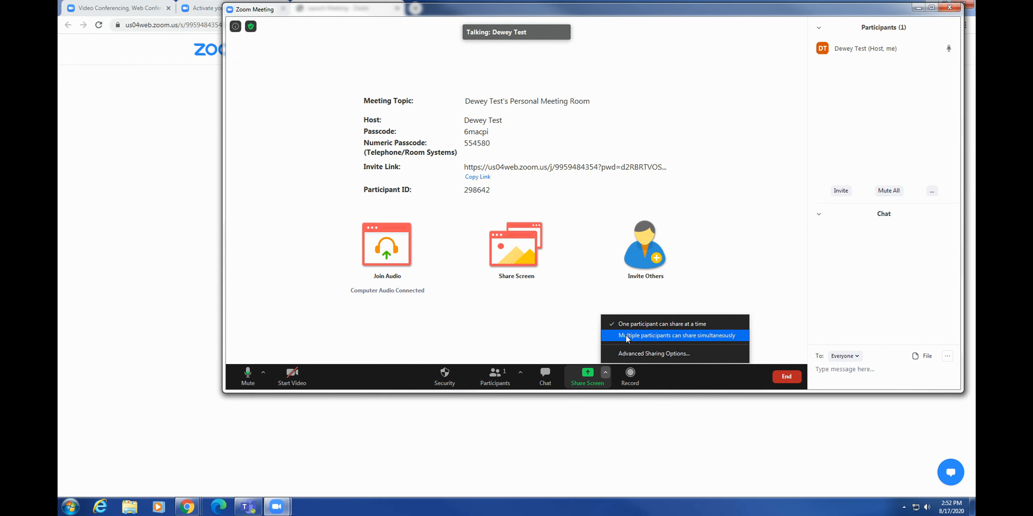
pyautogui.click(586, 376)
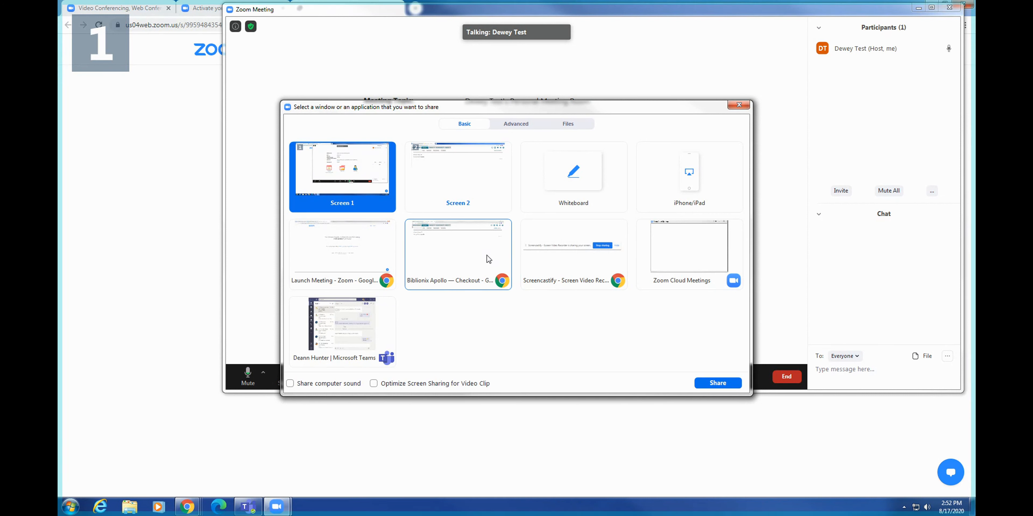
pyautogui.click(383, 247)
pyautogui.click(733, 387)
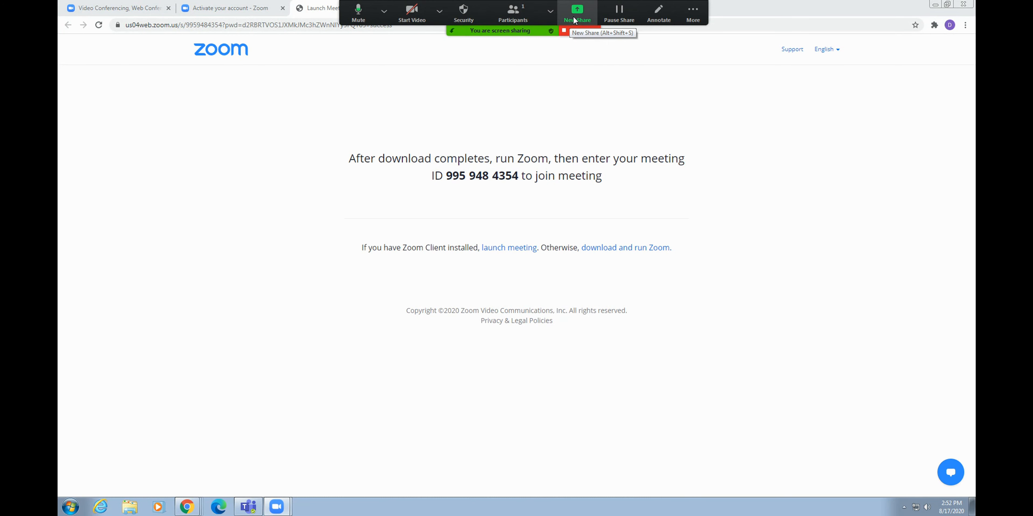
# Draw a smiley face on the shared page with the Annotate tools.
pyautogui.click(659, 14)
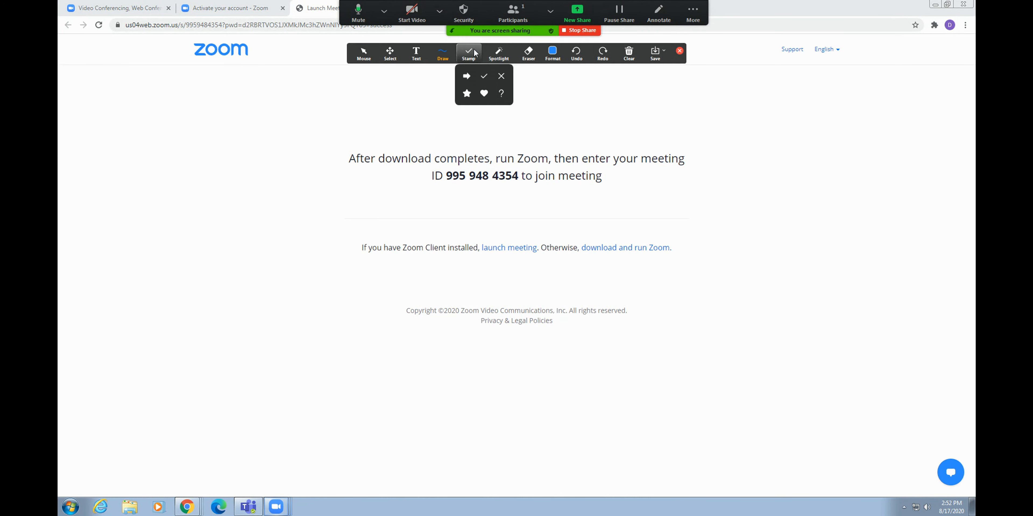
pyautogui.moveTo(484, 109)
pyautogui.mouseDown()
pyautogui.moveTo(485, 127)
pyautogui.moveTo(503, 129)
pyautogui.mouseUp()
pyautogui.moveTo(469, 132)
pyautogui.mouseDown()
pyautogui.moveTo(517, 149)
pyautogui.moveTo(522, 130)
pyautogui.mouseUp()
# Start and stop a recording from the More menu, then stop sharing the screen.
pyautogui.click(679, 50)
pyautogui.click(693, 13)
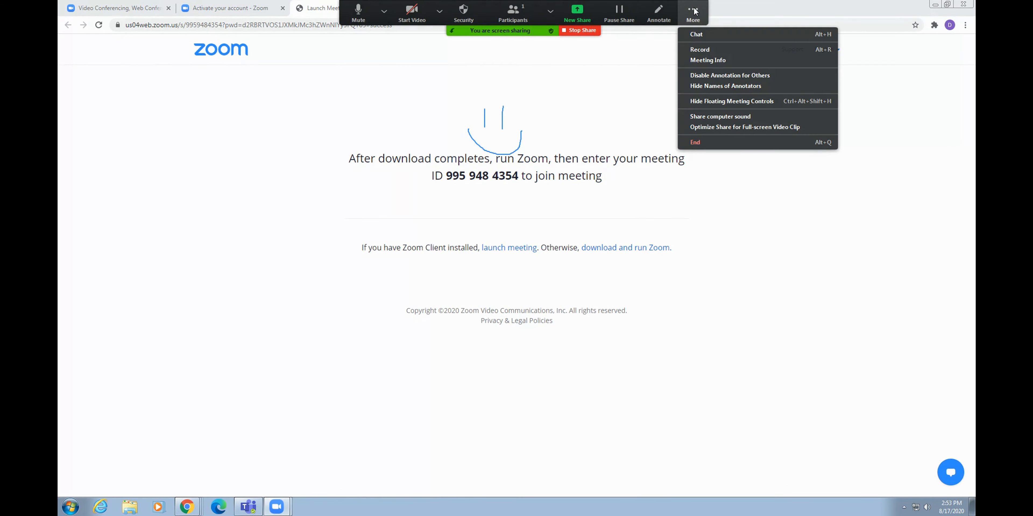
pyautogui.click(709, 51)
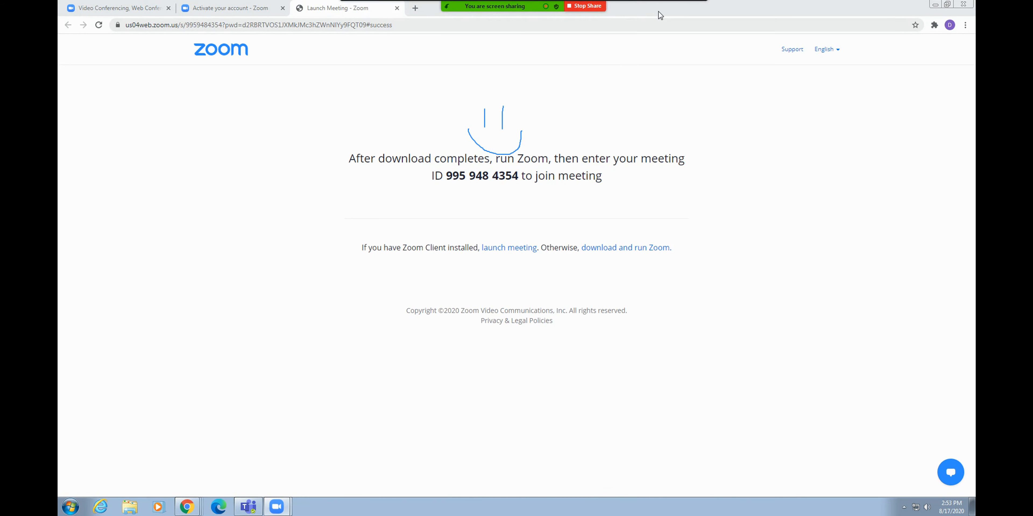
pyautogui.click(693, 23)
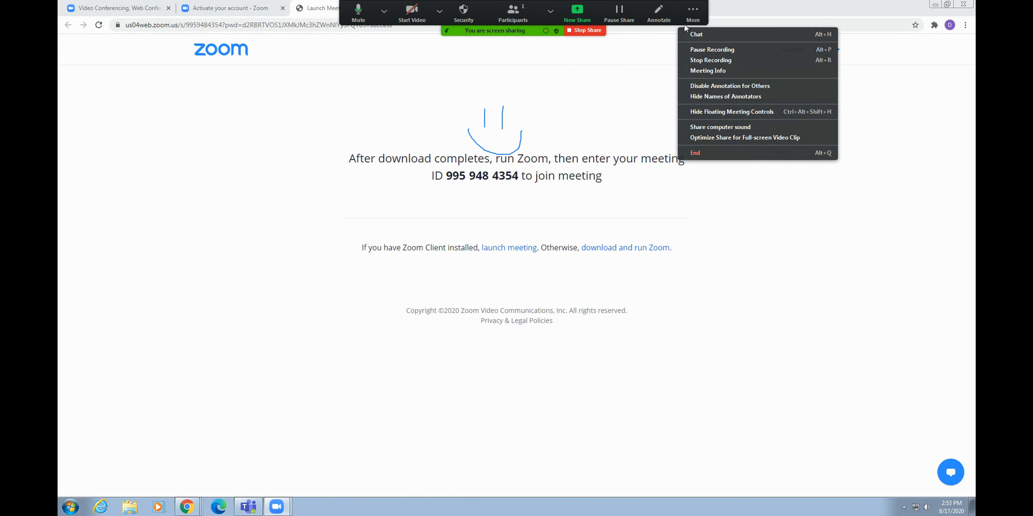
pyautogui.click(721, 60)
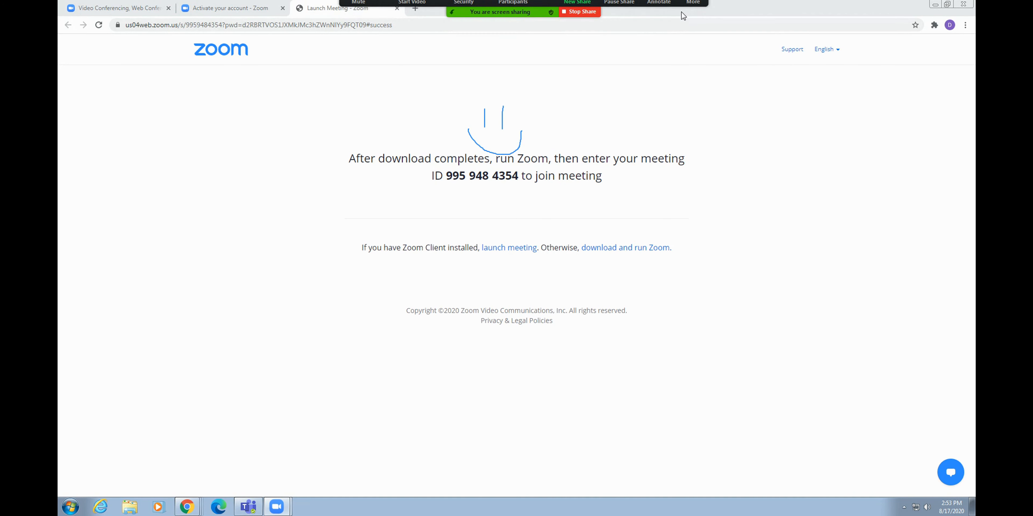
pyautogui.click(691, 6)
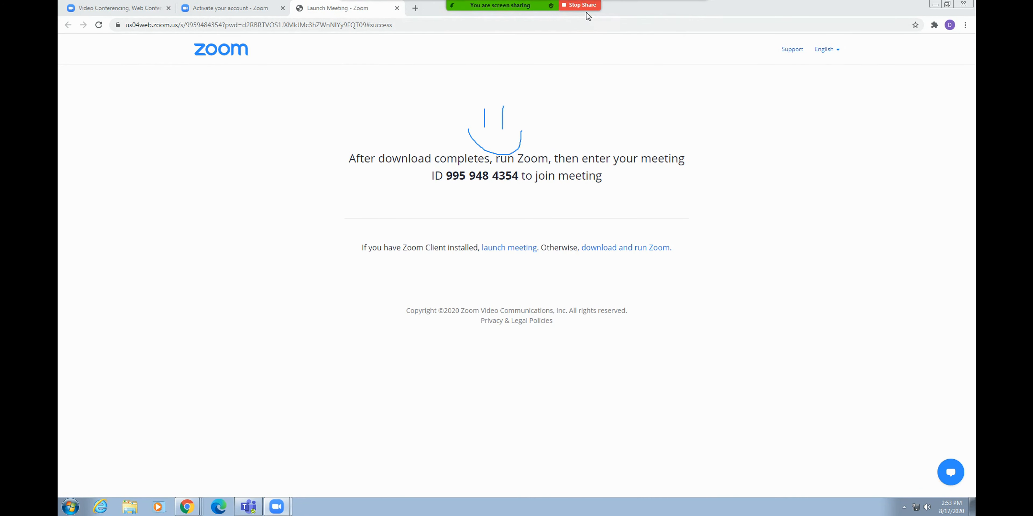
pyautogui.click(581, 5)
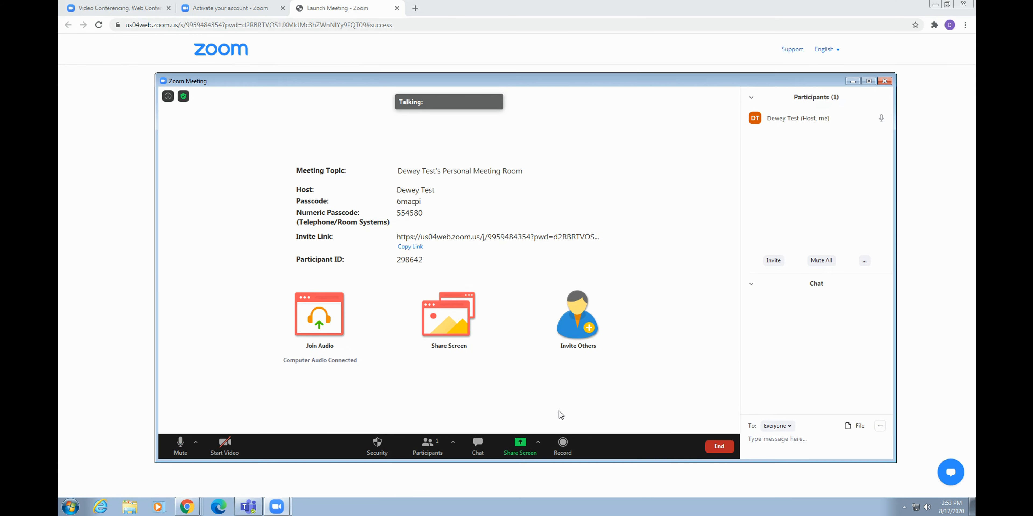
# Record briefly and stop, then copy the invite link from the meeting info.
pyautogui.click(563, 444)
pyautogui.click(569, 442)
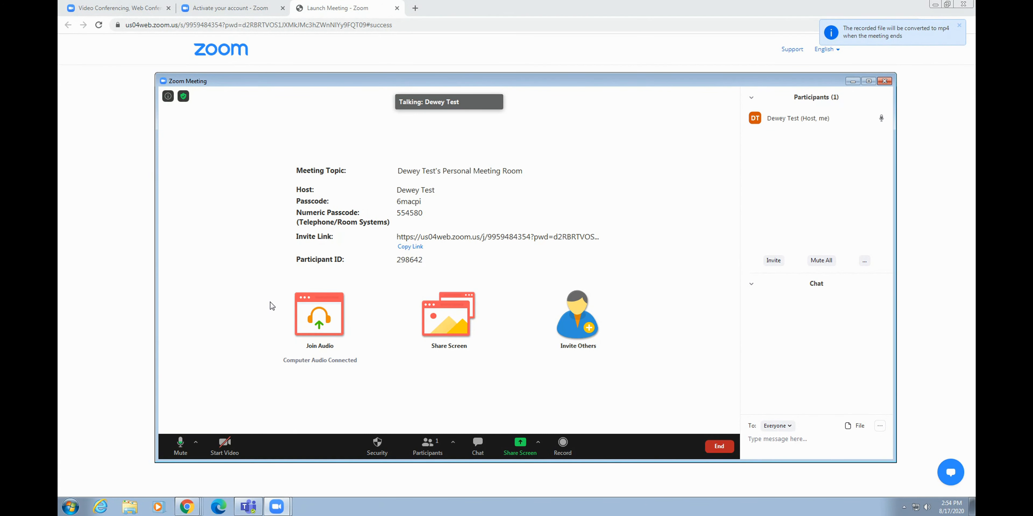
pyautogui.click(168, 96)
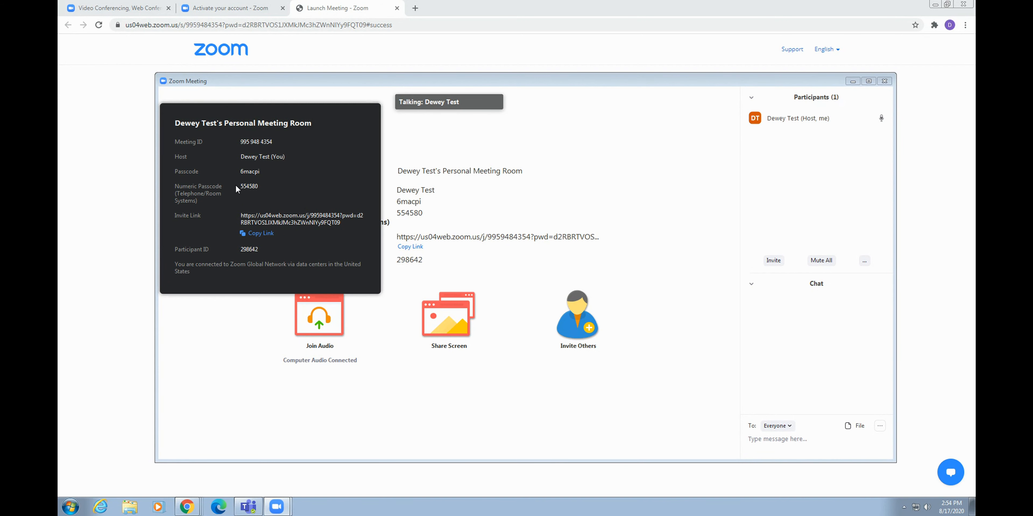
pyautogui.click(261, 234)
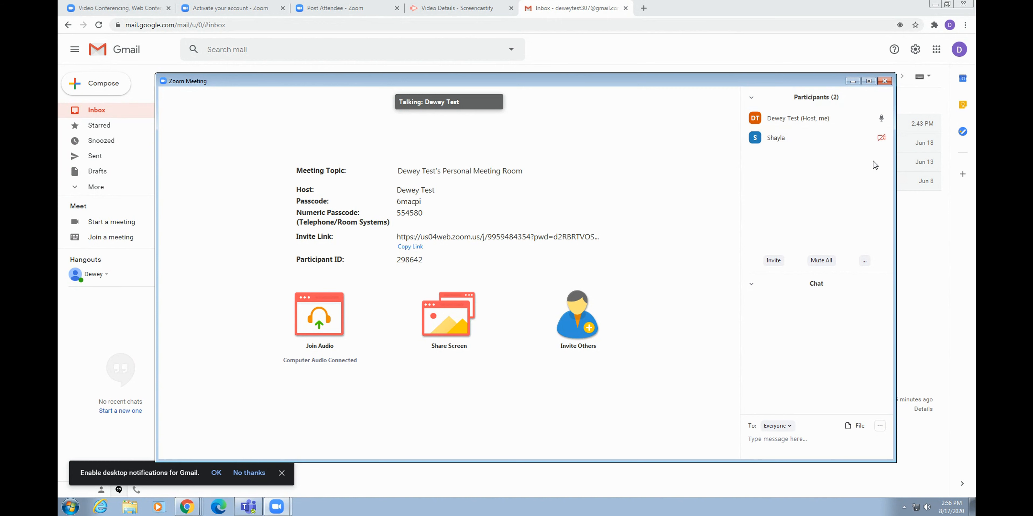
# Check the More actions for the joined participant, close them, and bring up the End choices.
pyautogui.click(870, 138)
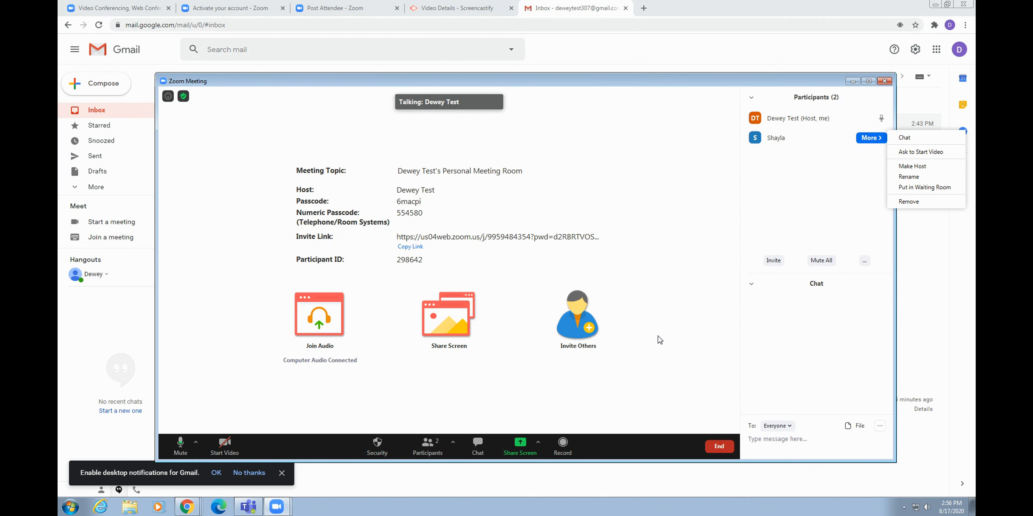
pyautogui.click(643, 315)
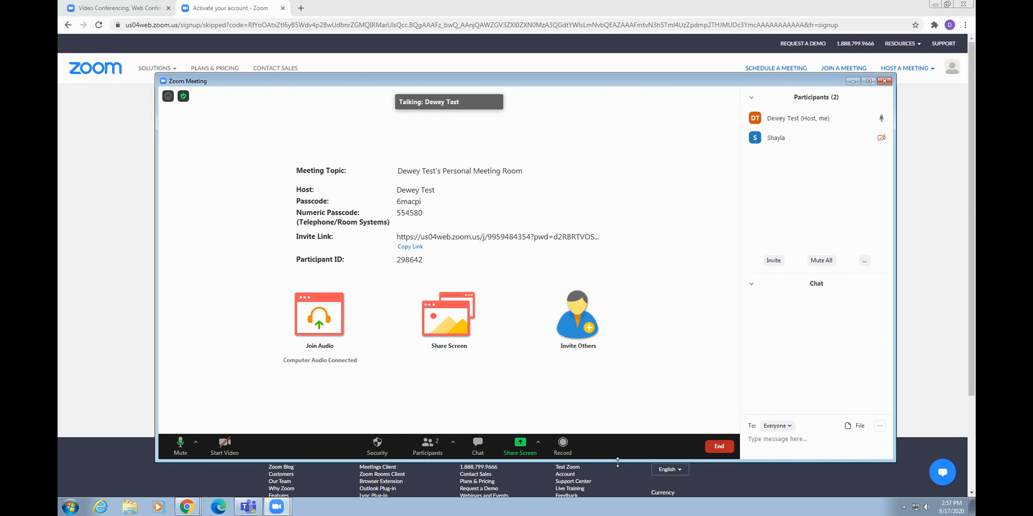
pyautogui.click(713, 448)
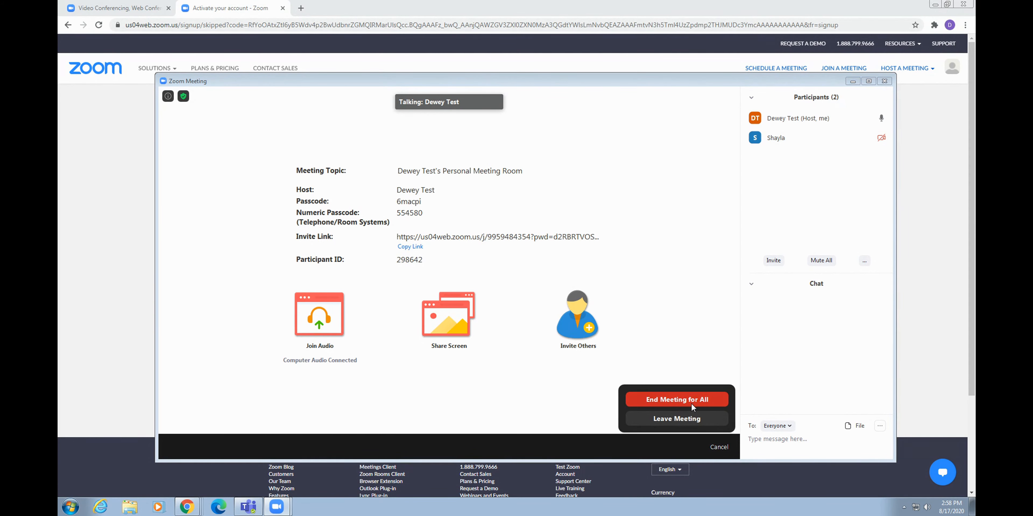
# End the meeting for all, save the recordings into the user folder, and close Explorer.
pyautogui.click(690, 402)
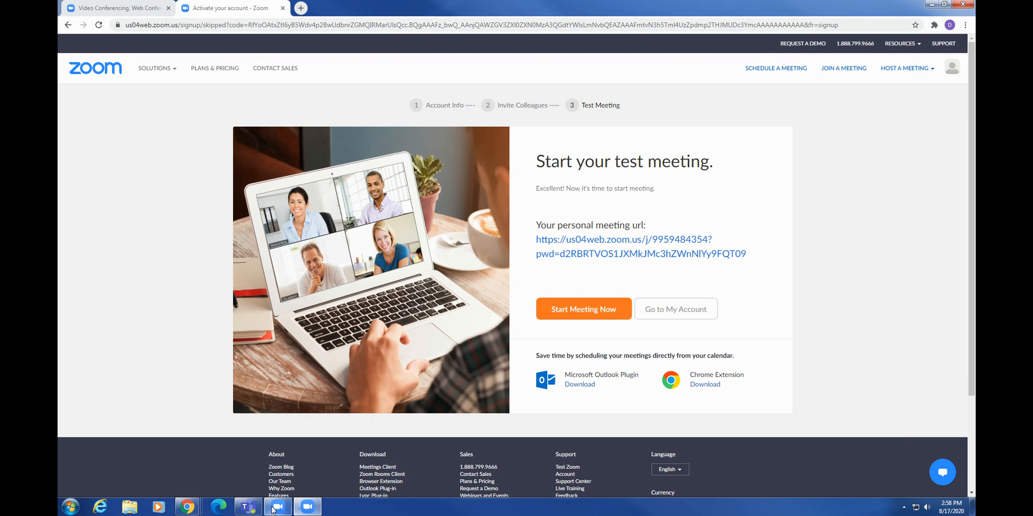
pyautogui.click(276, 508)
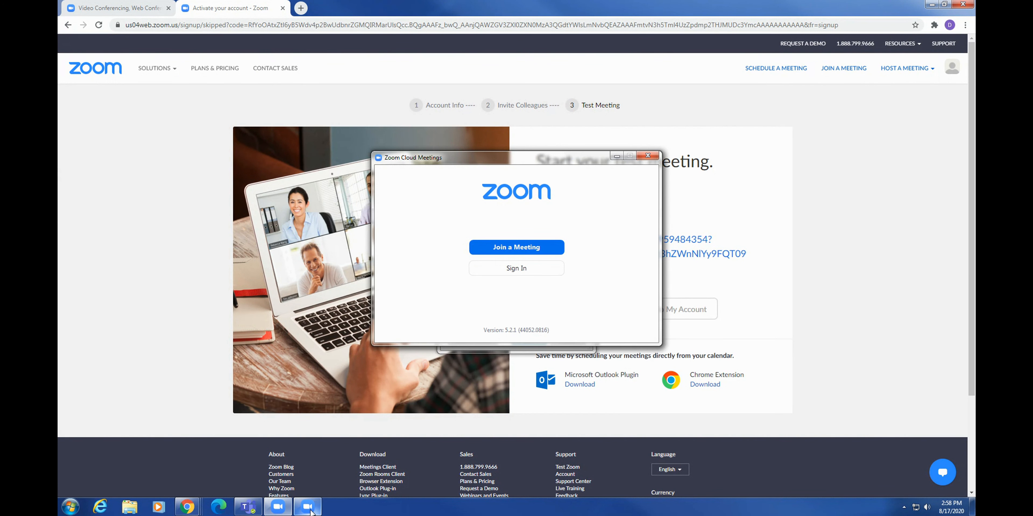
pyautogui.click(308, 507)
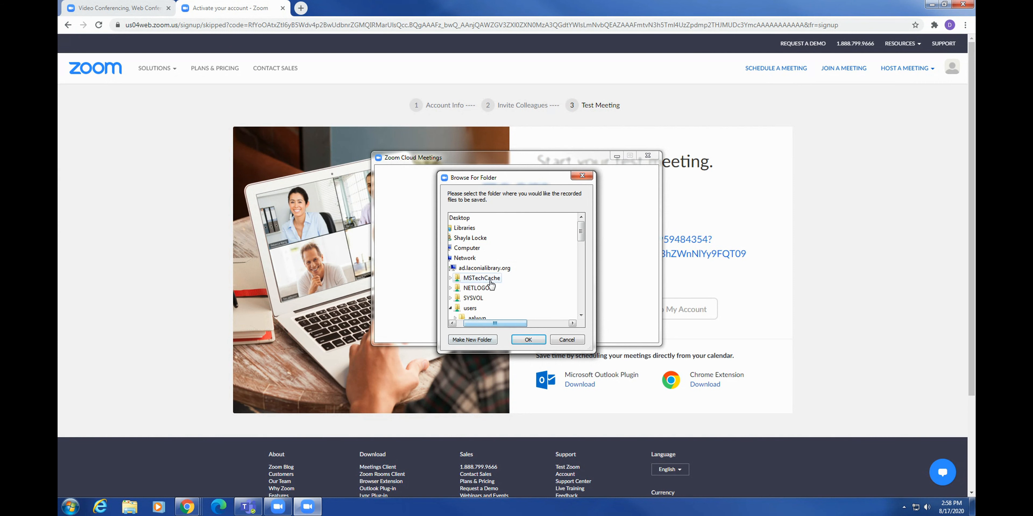
pyautogui.moveTo(581, 235); pyautogui.dragTo(579, 273)
pyautogui.click(509, 289)
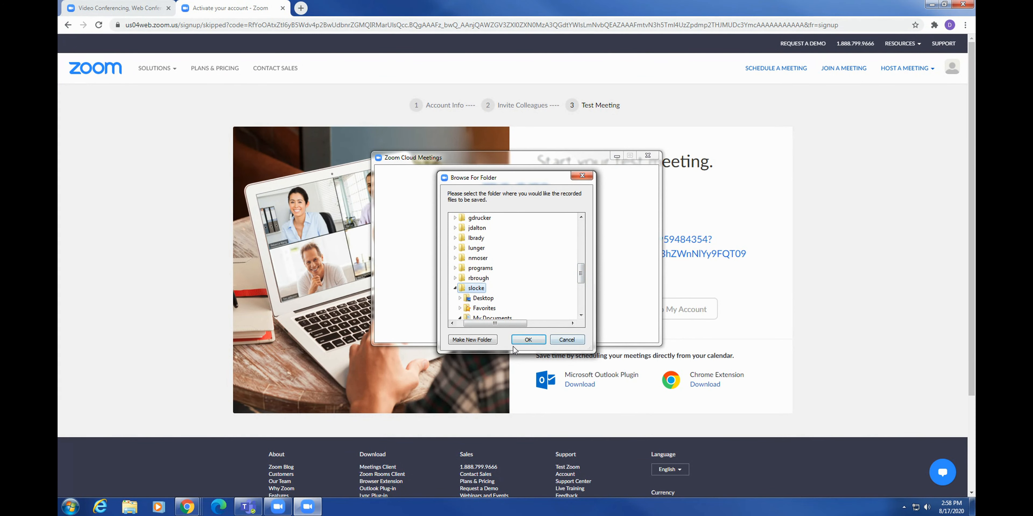
pyautogui.click(523, 341)
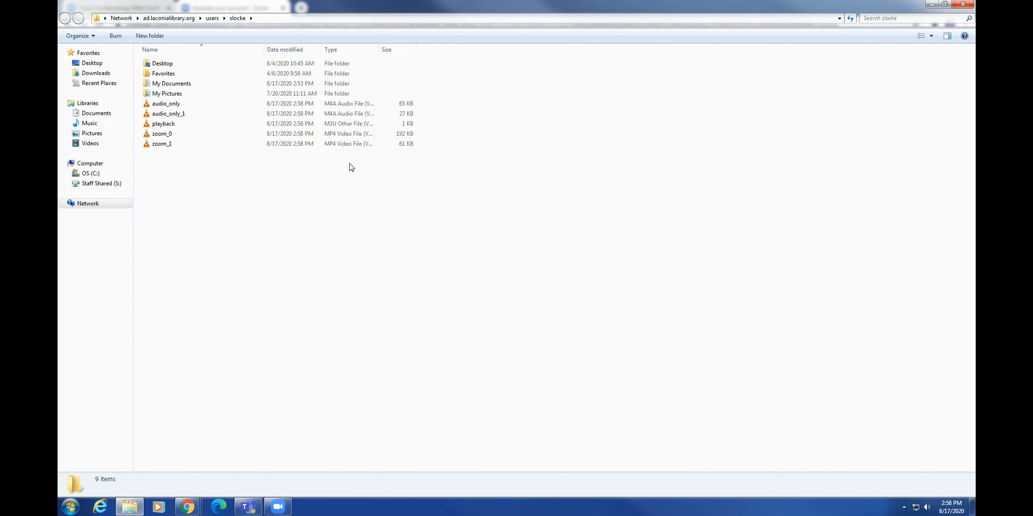
pyautogui.click(962, 4)
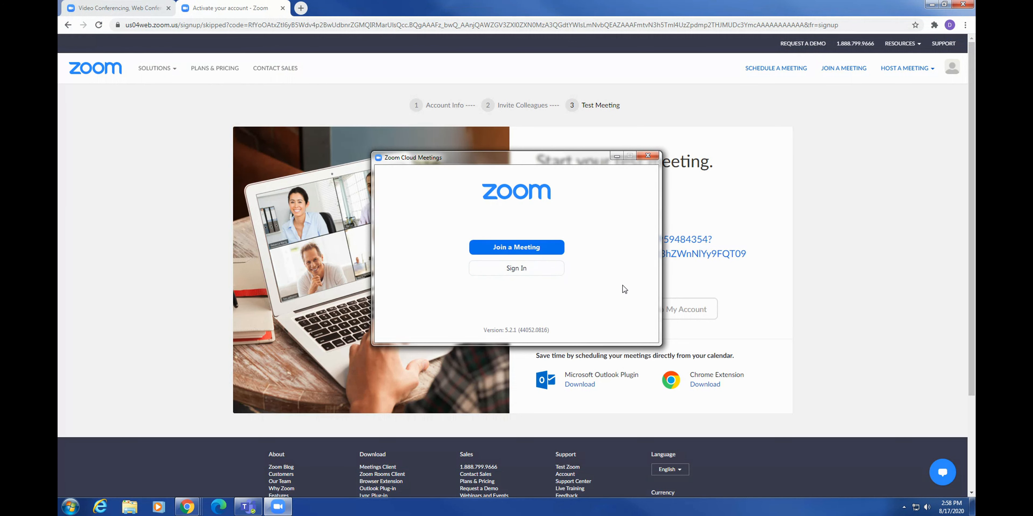
pyautogui.click(549, 271)
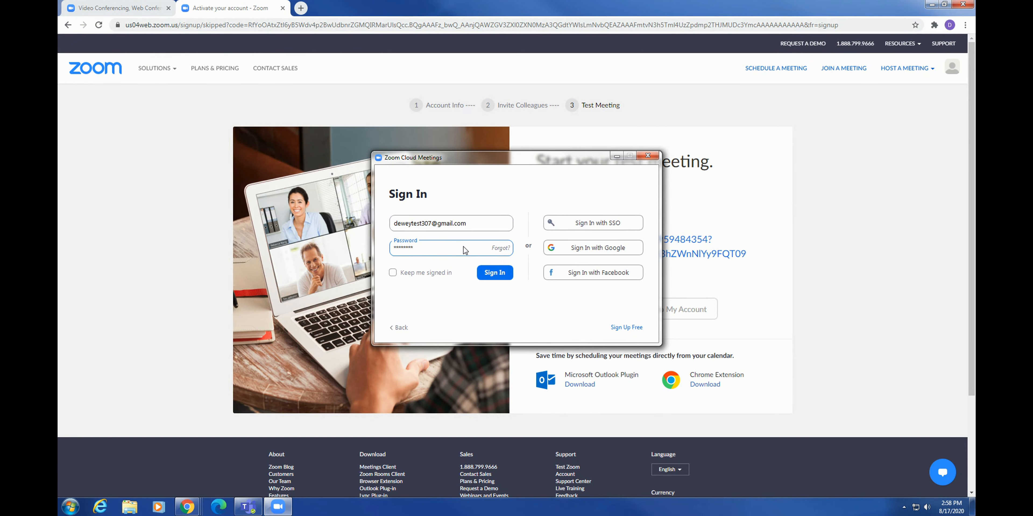
pyautogui.press('Return')
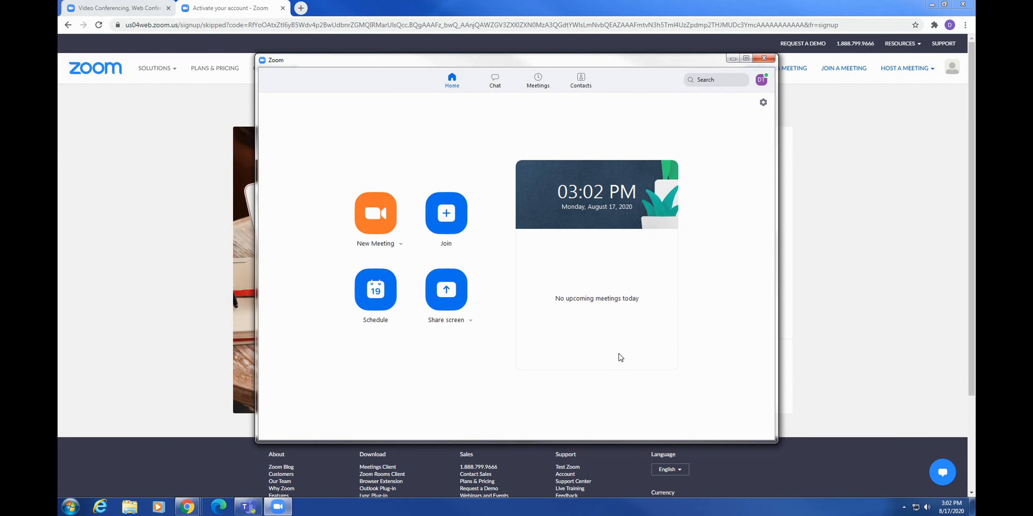
pyautogui.click(377, 215)
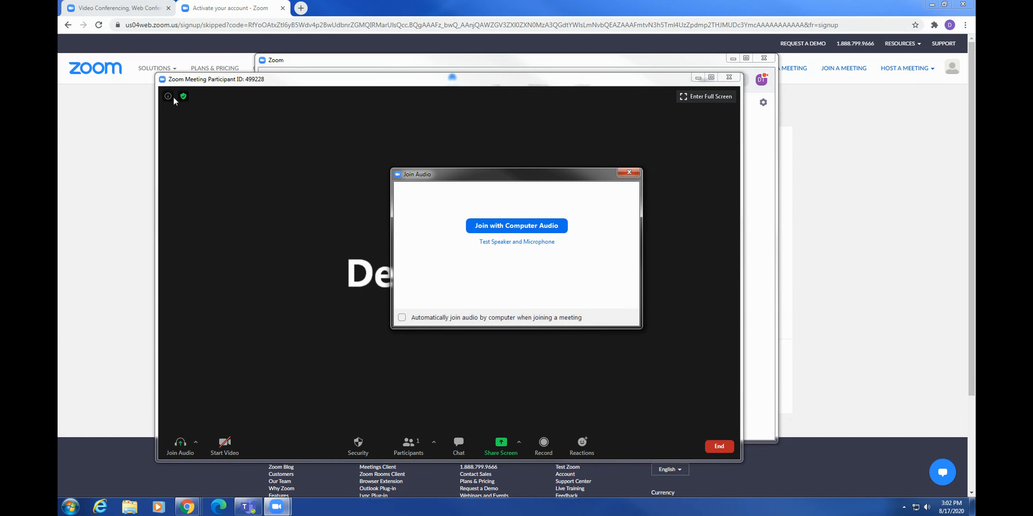
pyautogui.click(629, 172)
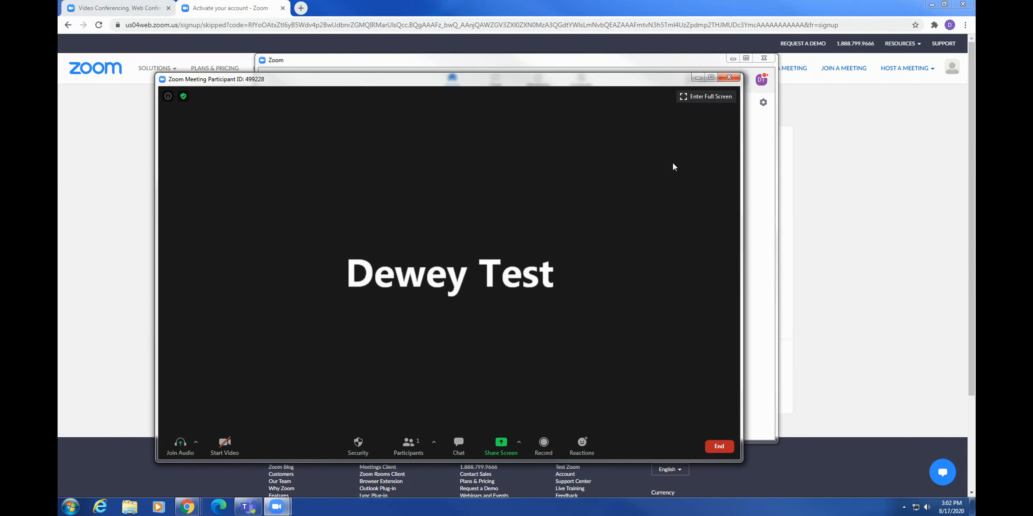
pyautogui.click(719, 446)
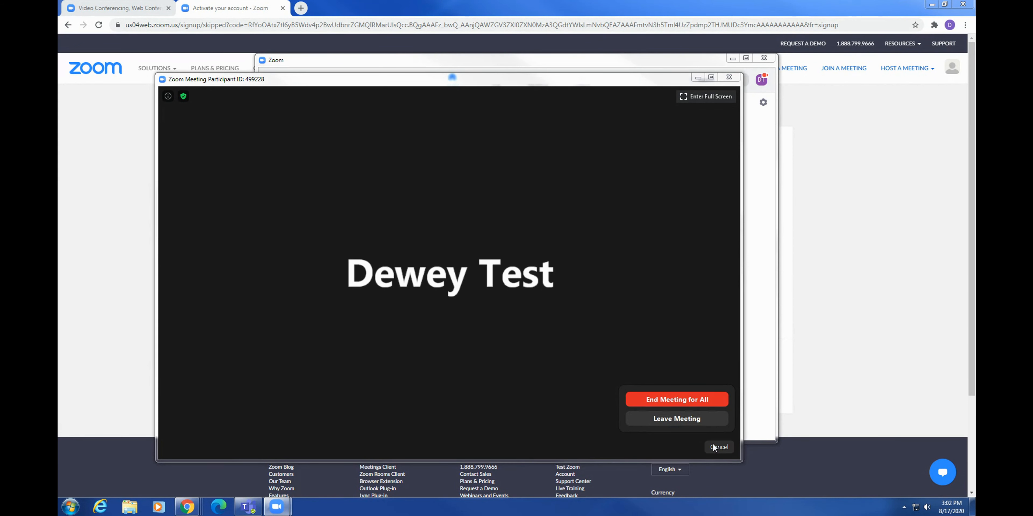
pyautogui.click(695, 403)
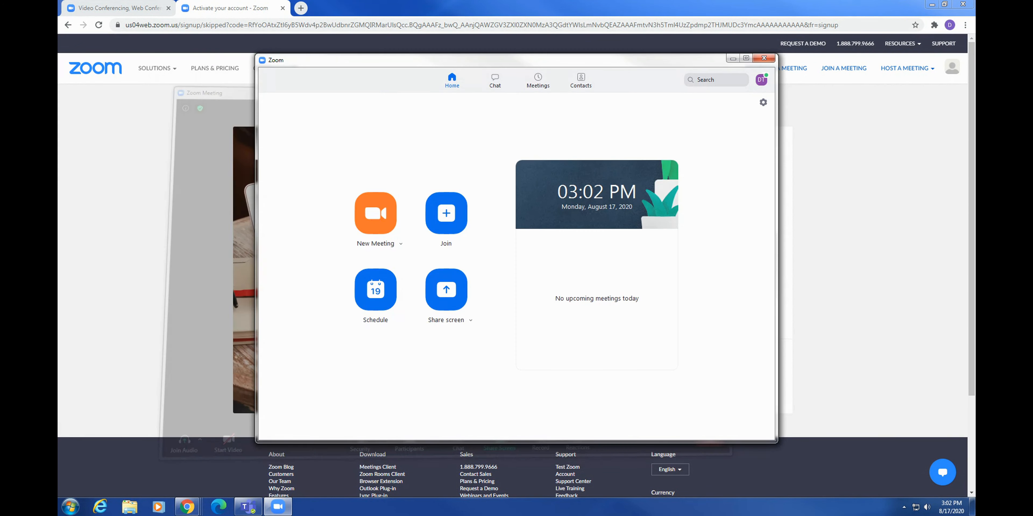
# Cancel the Join Meeting dialog and open the Schedule Meeting form instead.
pyautogui.click(453, 218)
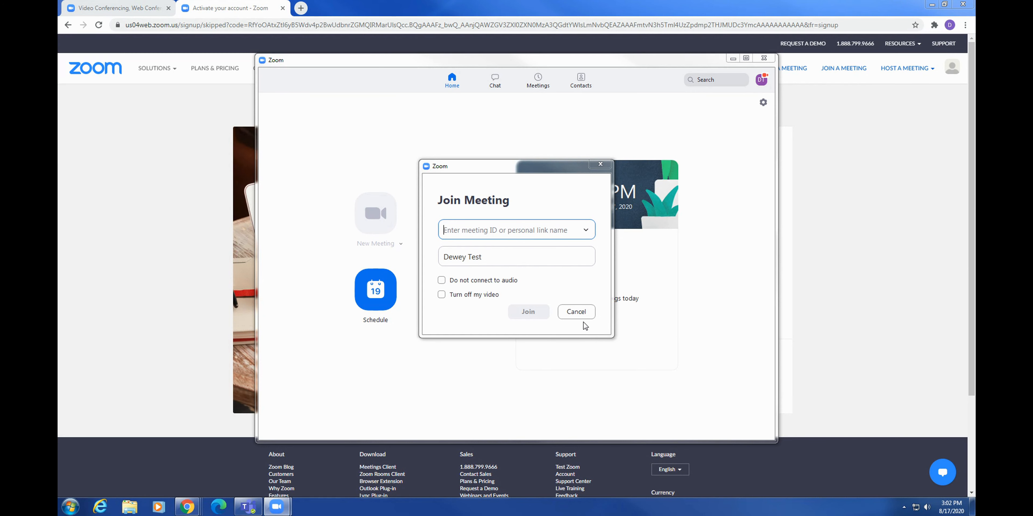
pyautogui.click(576, 312)
pyautogui.click(375, 289)
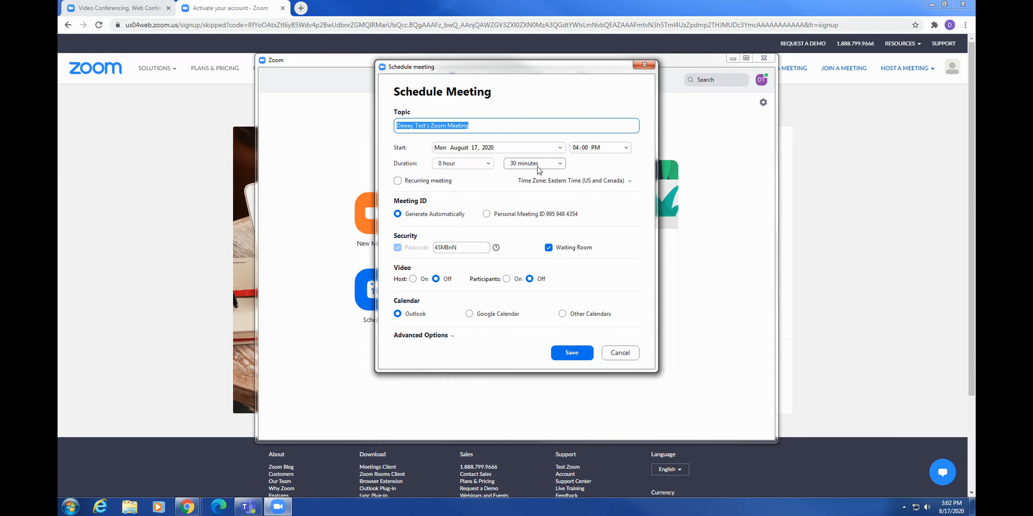
# Retitle the meeting 'Zoom birthday party!' and start it Sunday August 30, 2020 at 03:00 PM.
pyautogui.press('BackSpace')
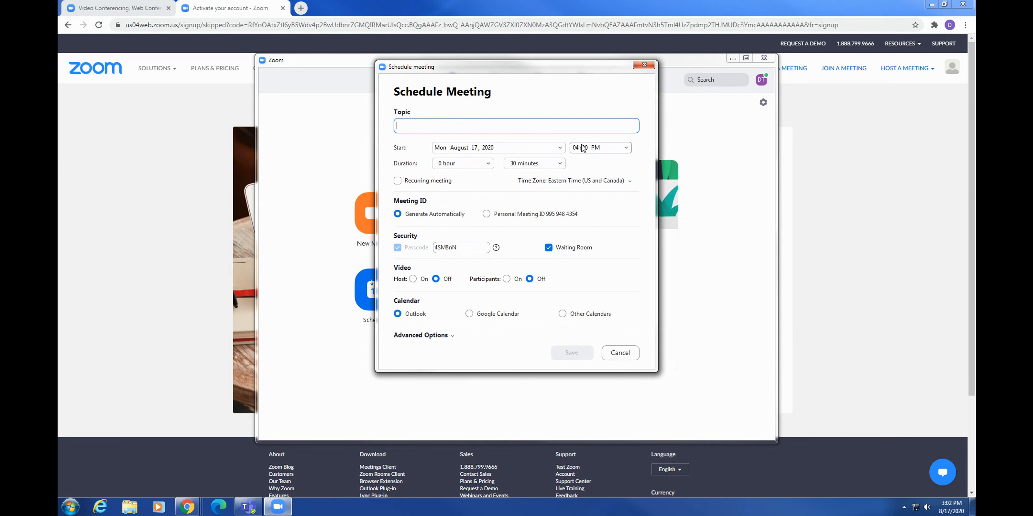
pyautogui.write('Zoom birthday party!')
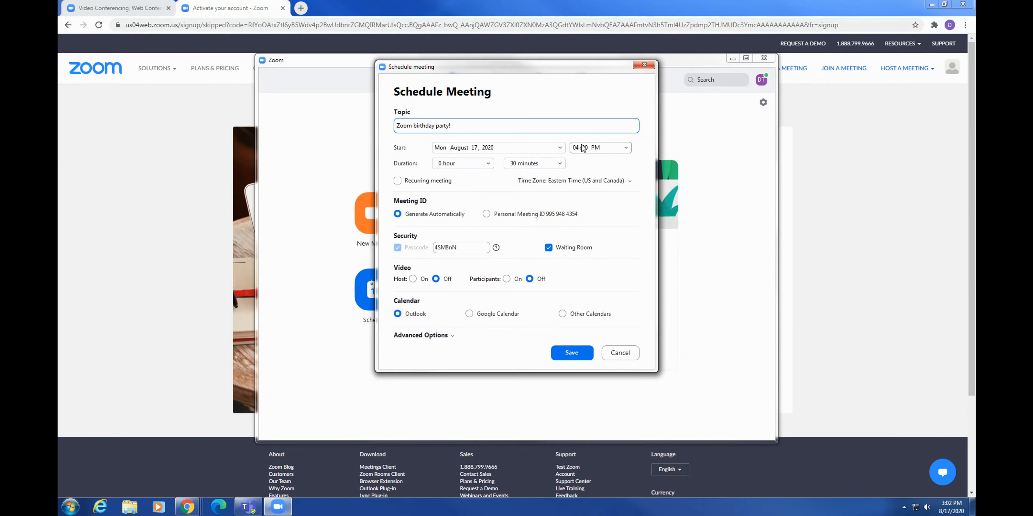
pyautogui.click(549, 147)
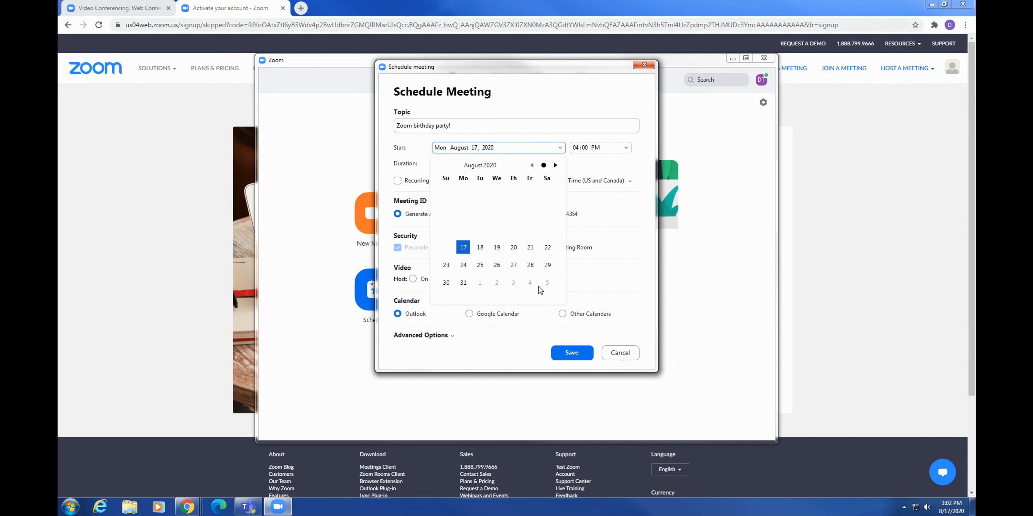
pyautogui.click(446, 284)
pyautogui.click(601, 148)
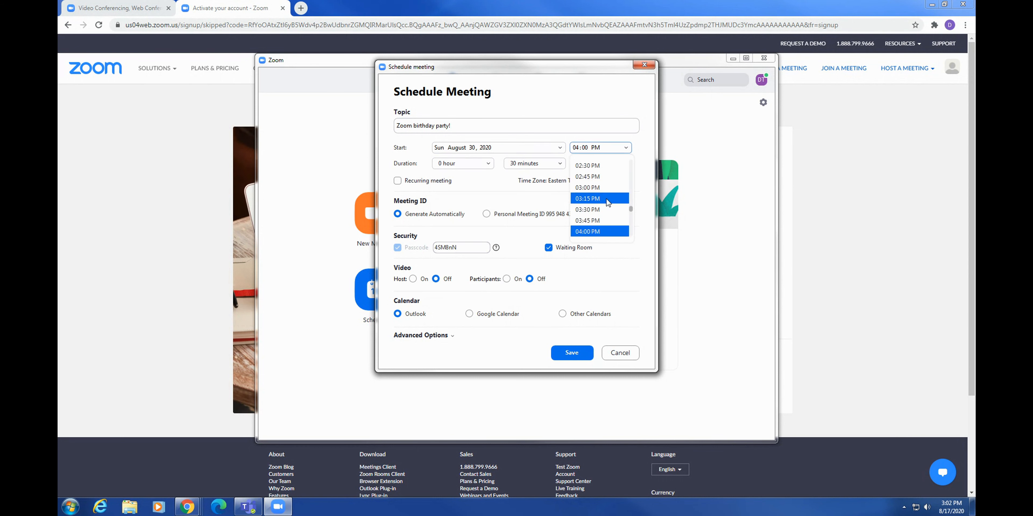
# Set the meeting duration to 30 minutes after first choosing 45.
pyautogui.click(537, 161)
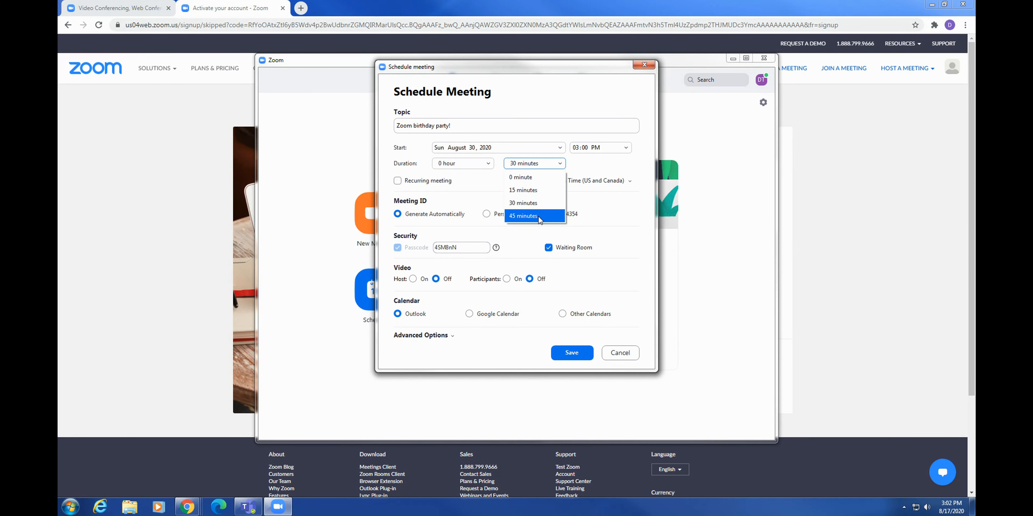
pyautogui.click(537, 217)
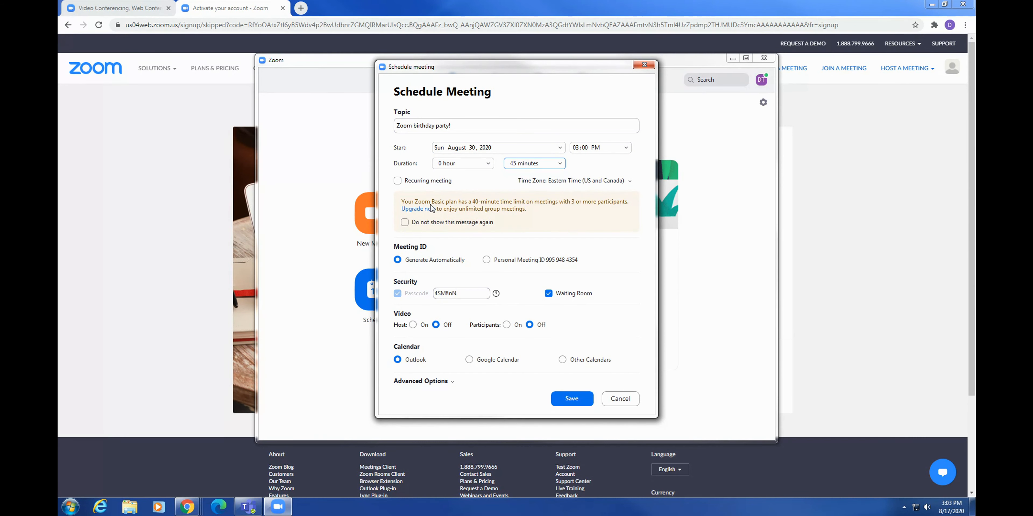
pyautogui.click(550, 164)
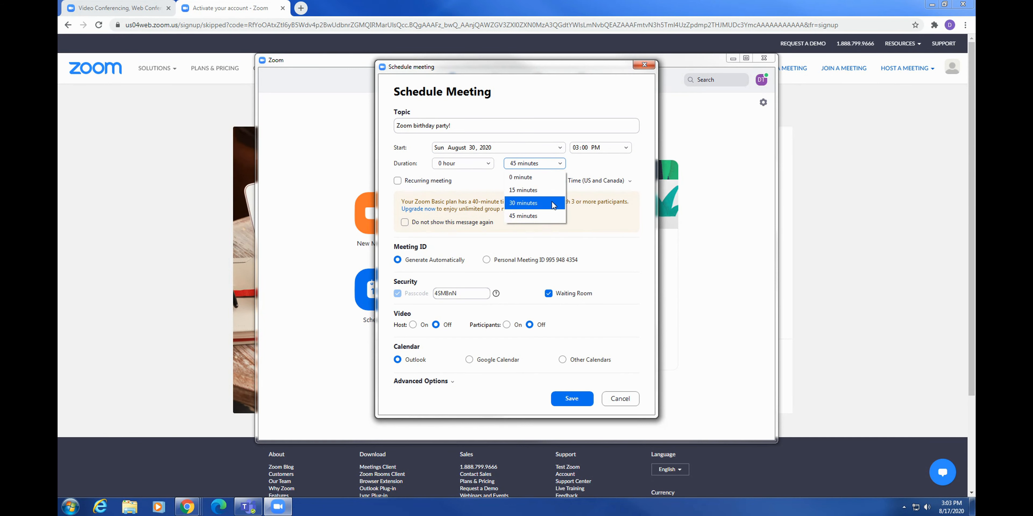
pyautogui.click(537, 204)
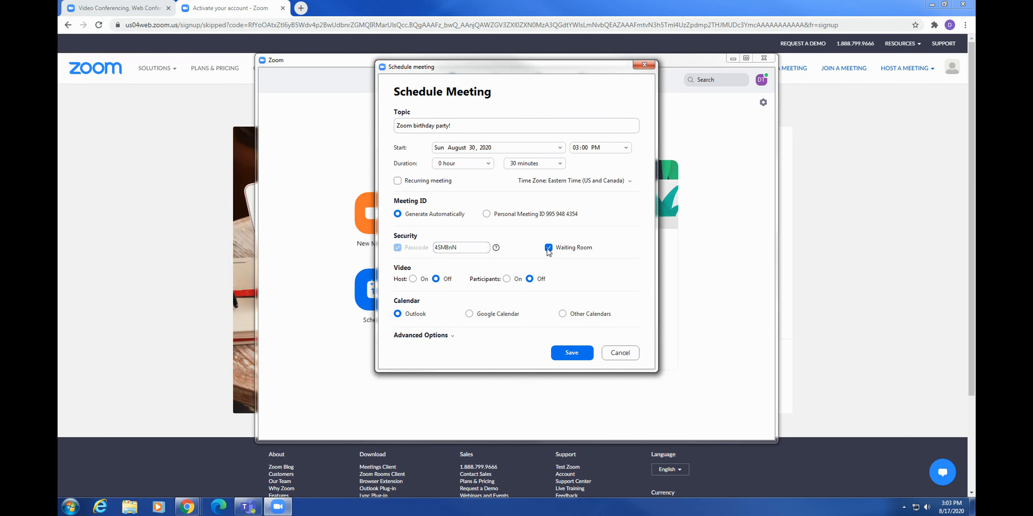
# Turn video on for both the host and the participants.
pyautogui.click(413, 279)
pyautogui.click(530, 279)
pyautogui.click(507, 279)
# Choose Google Calendar, expand Advanced Options, and save the meeting.
pyautogui.click(489, 316)
pyautogui.click(453, 336)
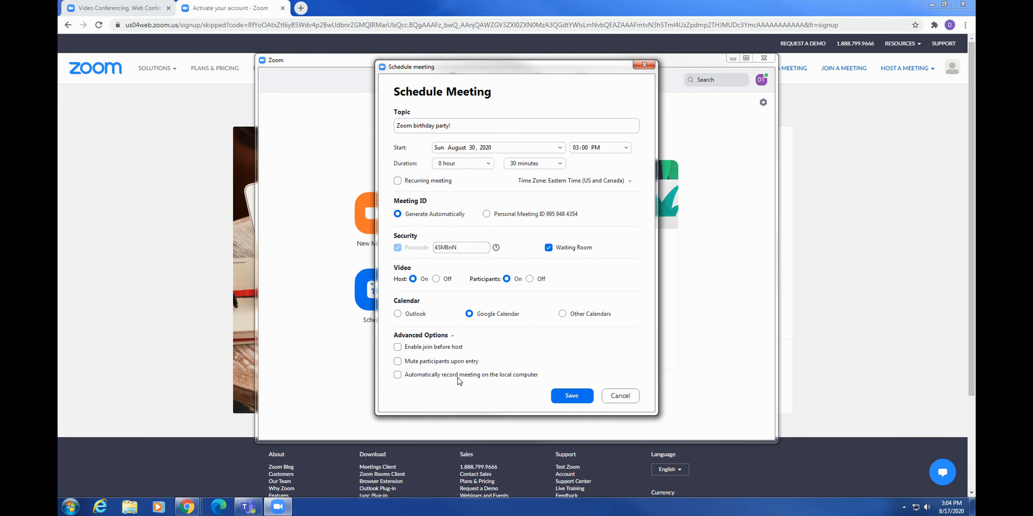
pyautogui.click(571, 395)
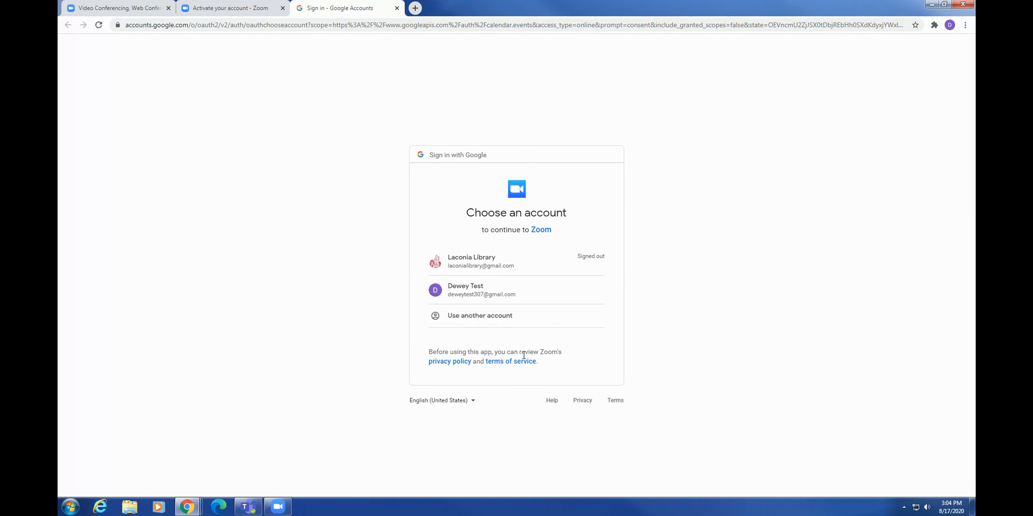
# Sign in with the test Google account and allow Zoom to manage the calendars.
pyautogui.click(485, 296)
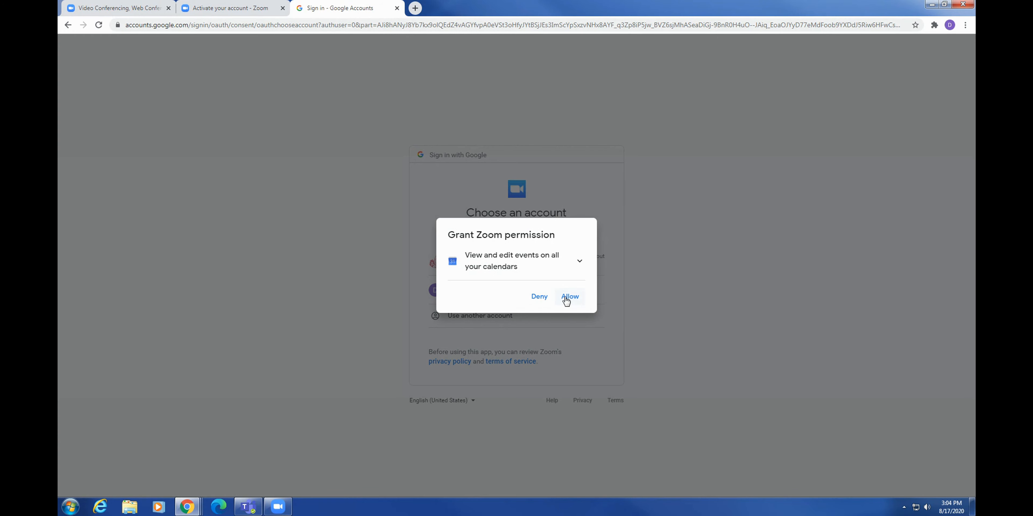
pyautogui.click(565, 300)
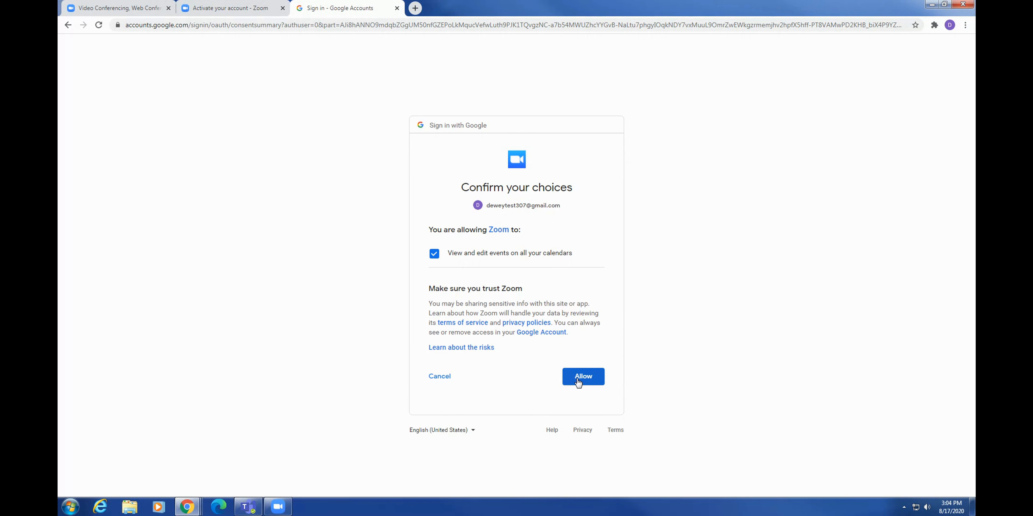
pyautogui.click(577, 379)
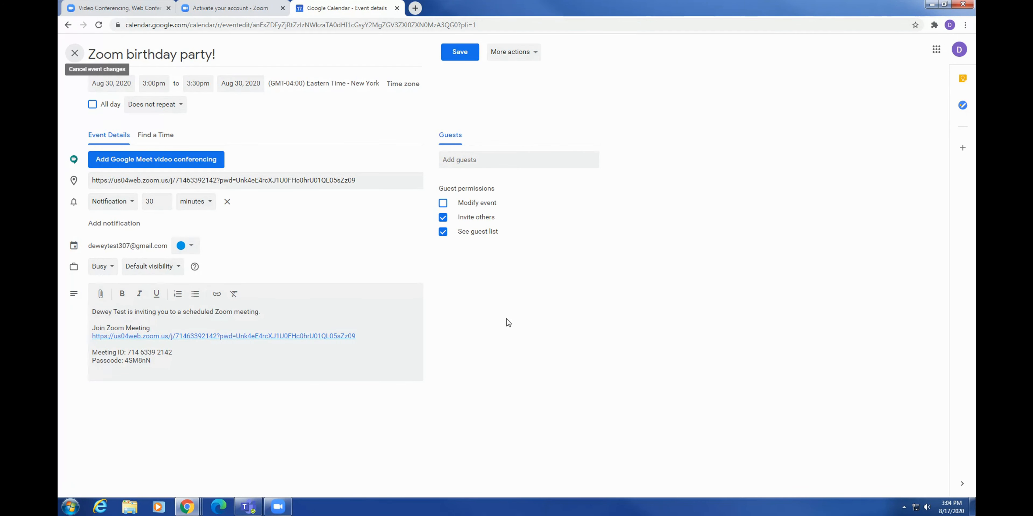
# Save the 'Zoom birthday party!' event for August 30 at 3pm, then return to Zoom.
pyautogui.click(449, 56)
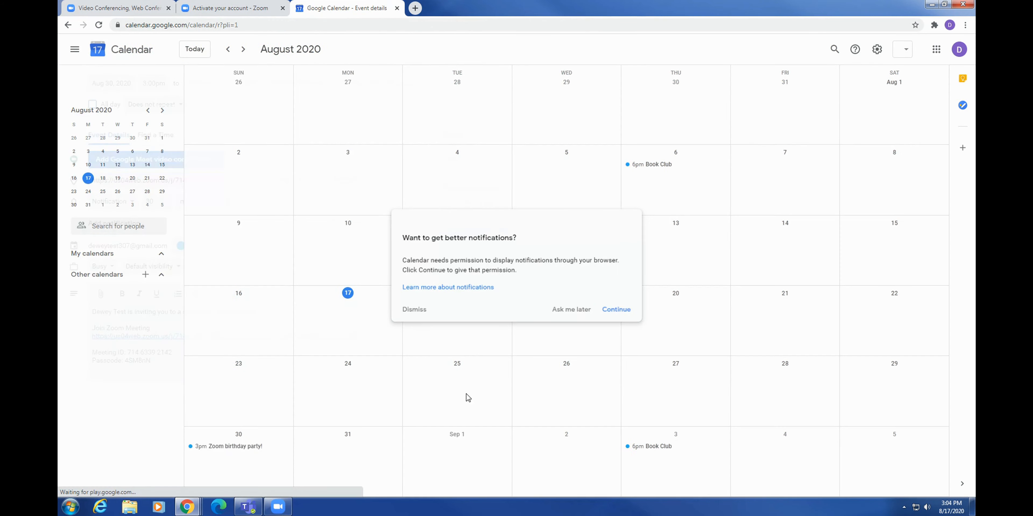
pyautogui.click(682, 474)
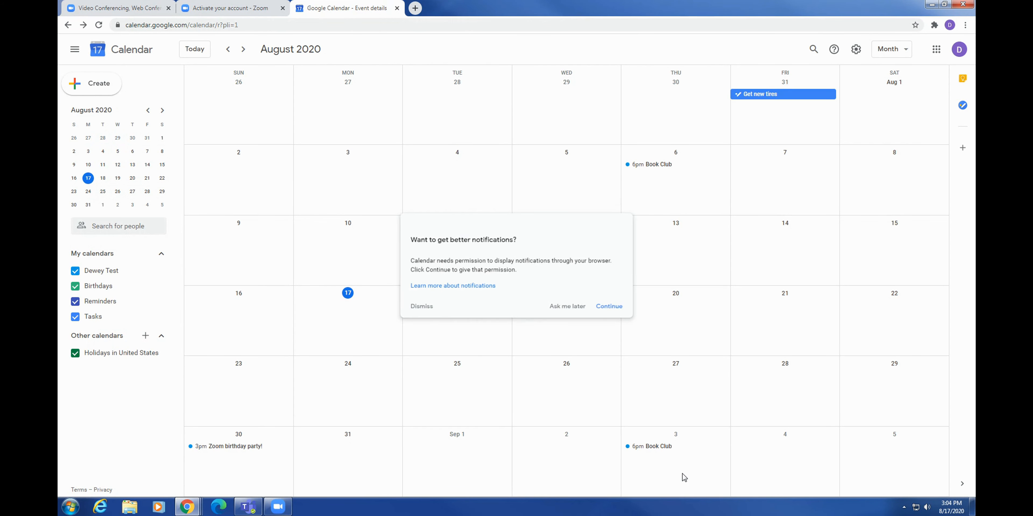
pyautogui.click(277, 506)
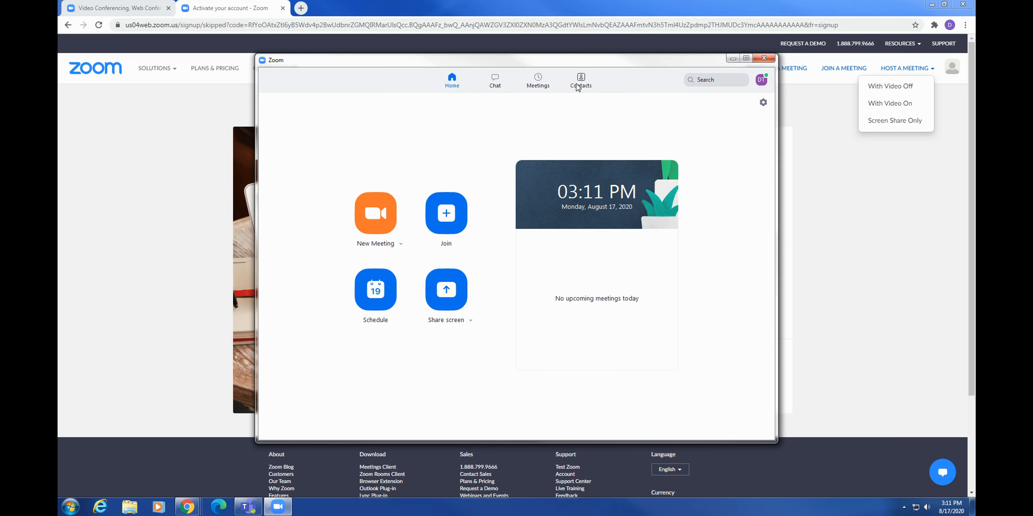
# In Contacts, expand Starred, External, Apps and Cloud Contacts, then choose Connect a Contact Book.
pyautogui.click(580, 82)
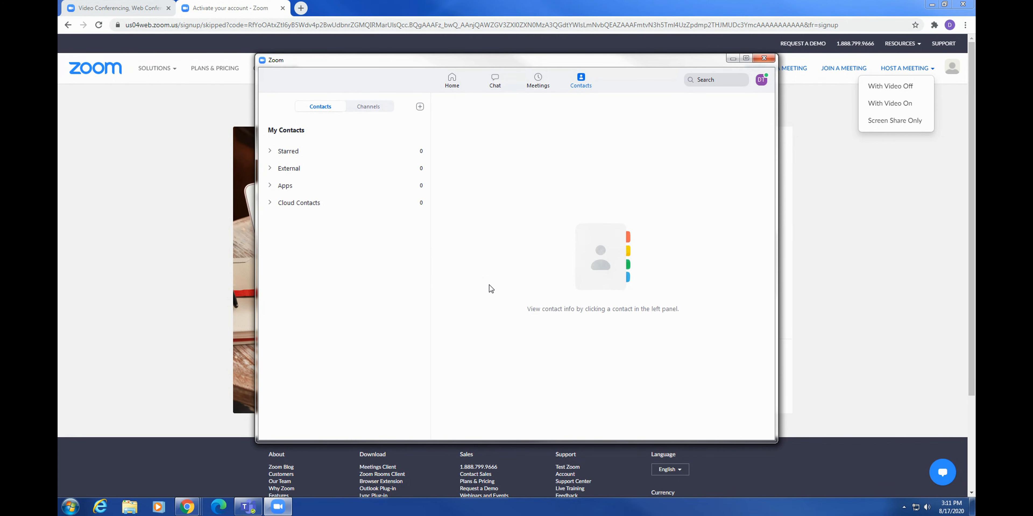
pyautogui.click(301, 151)
pyautogui.click(275, 188)
pyautogui.click(281, 206)
pyautogui.click(286, 222)
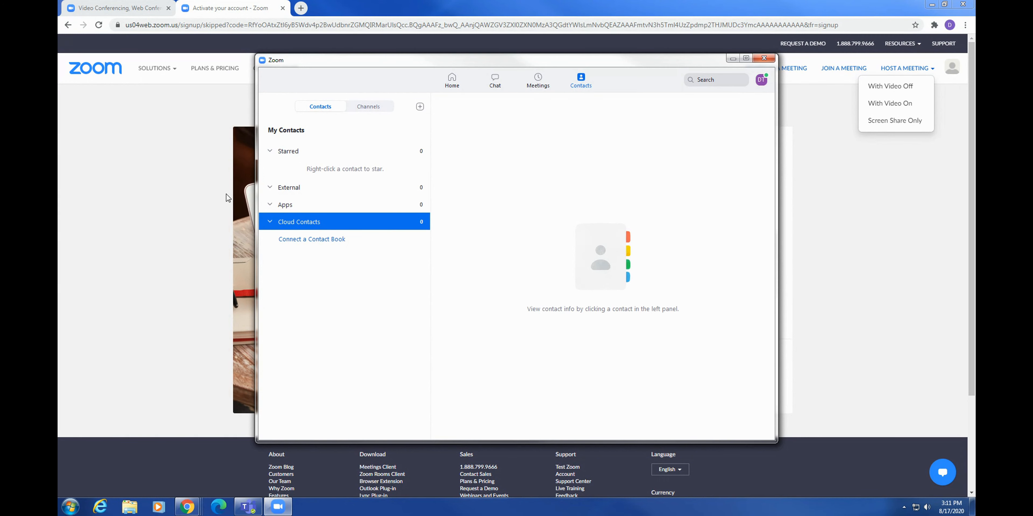
pyautogui.click(329, 240)
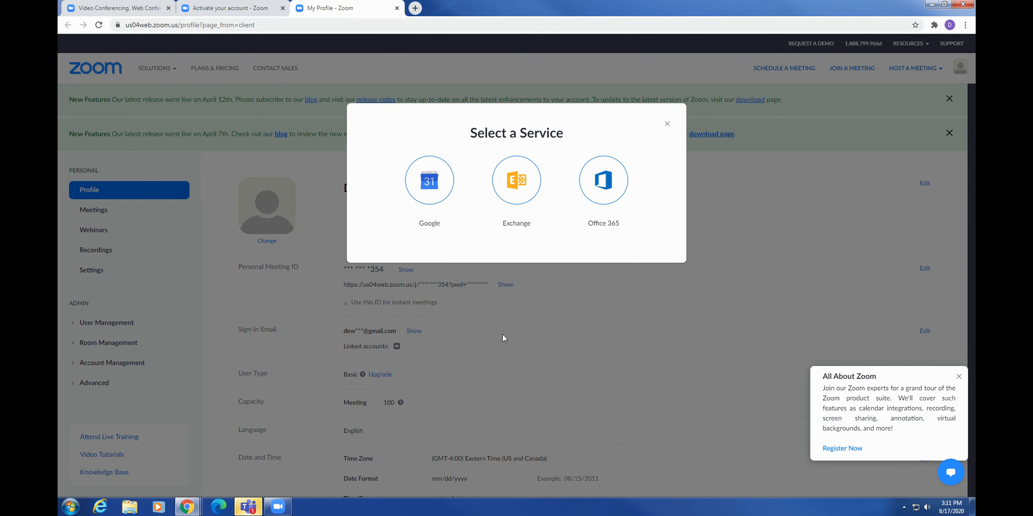
# Connect Google as the contact book, allowing Zoom access to contacts and calendars.
pyautogui.click(431, 180)
pyautogui.click(535, 297)
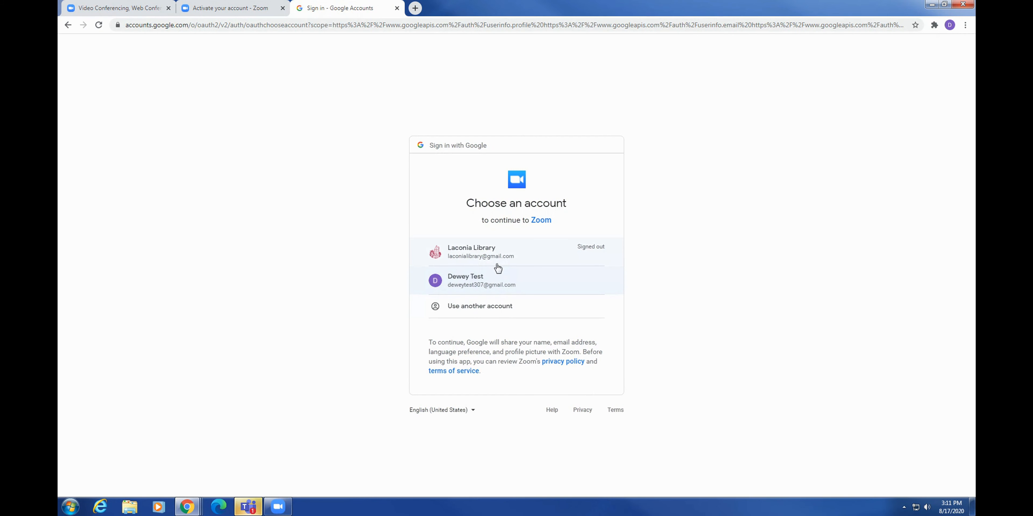
pyautogui.click(497, 285)
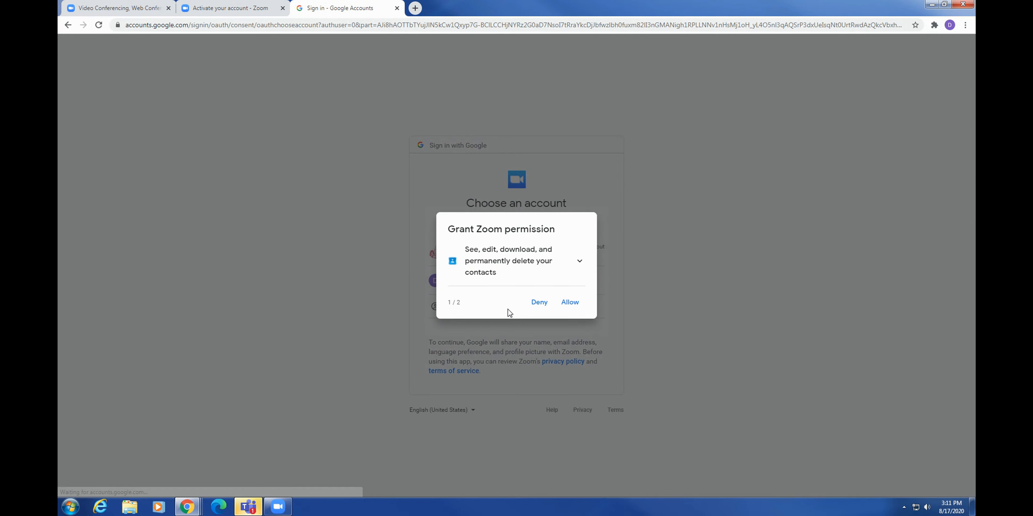
pyautogui.click(569, 303)
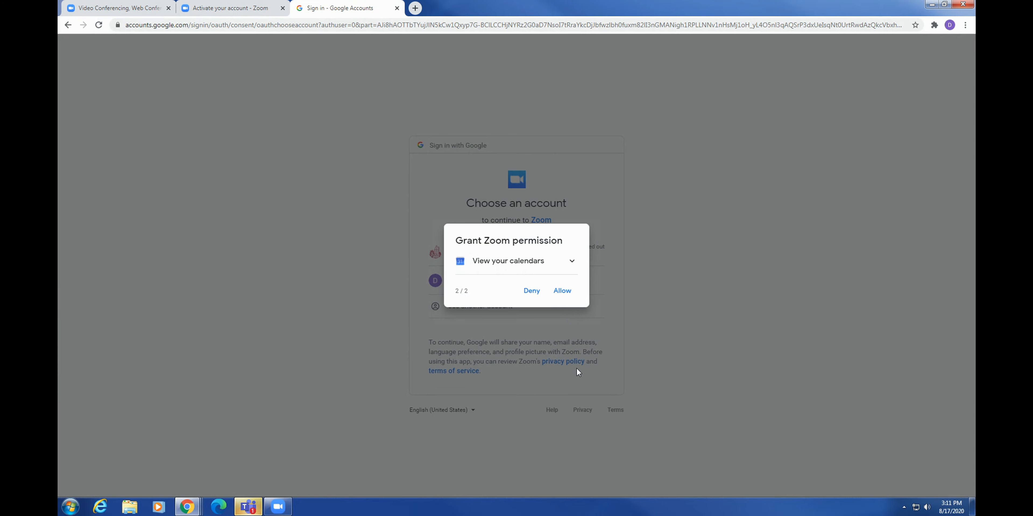
pyautogui.click(564, 299)
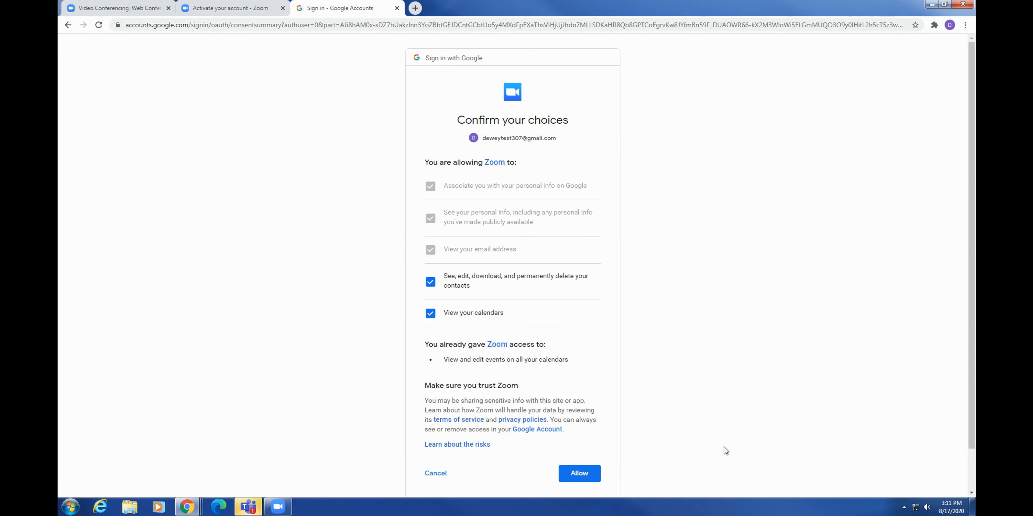
pyautogui.click(590, 480)
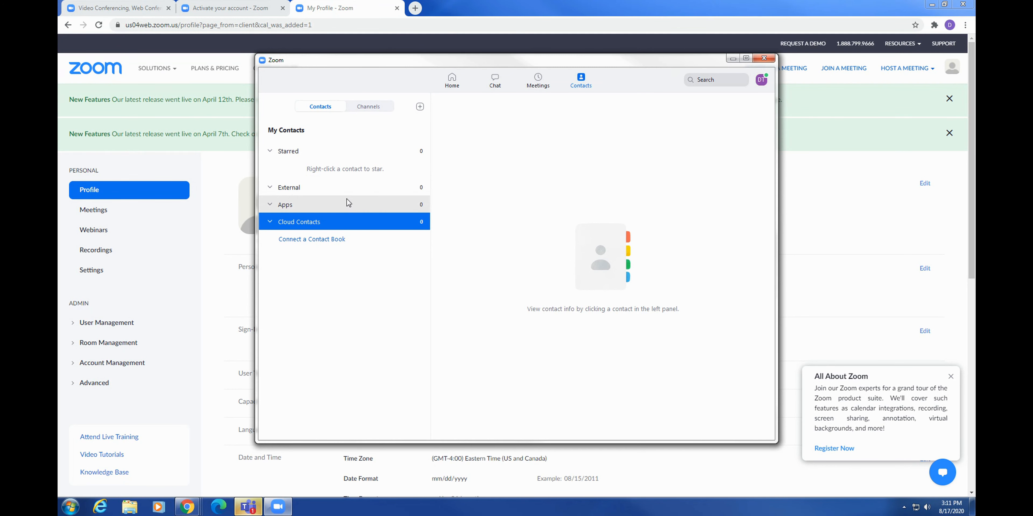
# Glance at Channels, open and cancel the Add a Contact dialog, then move to Chat.
pyautogui.click(373, 108)
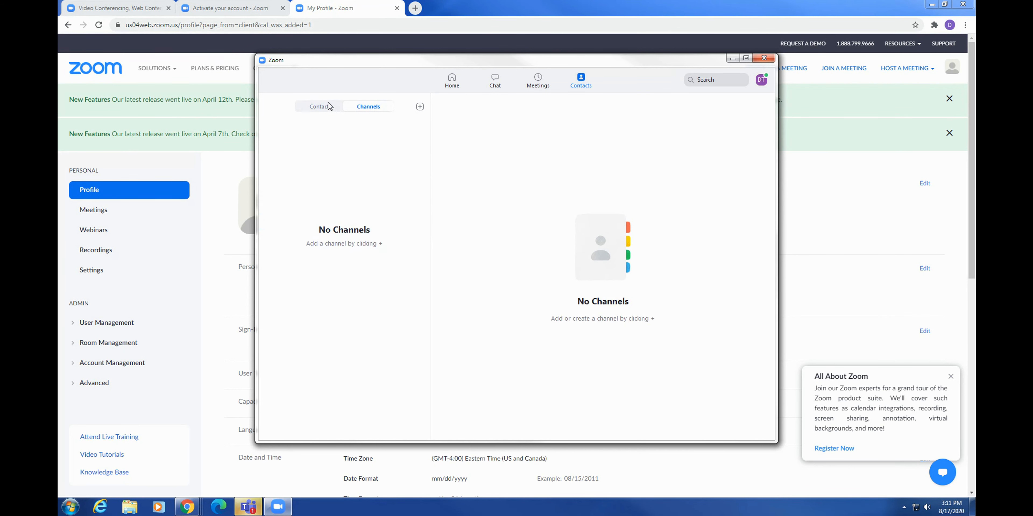
pyautogui.click(325, 105)
pyautogui.click(420, 106)
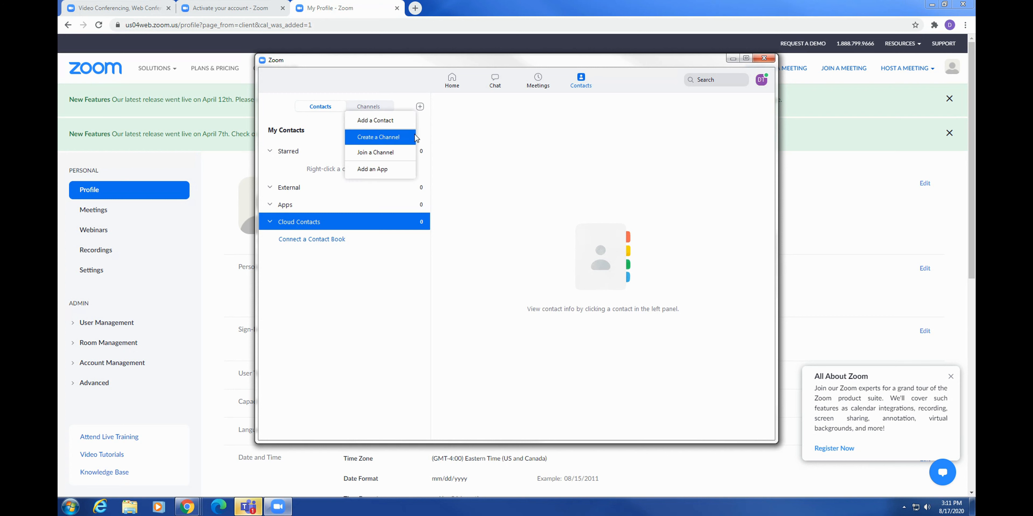
pyautogui.click(379, 121)
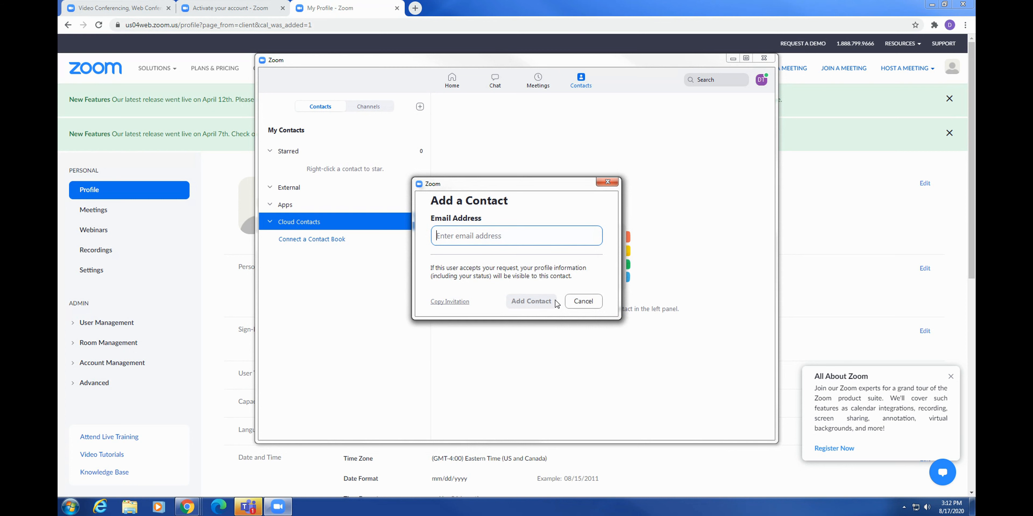
pyautogui.click(579, 303)
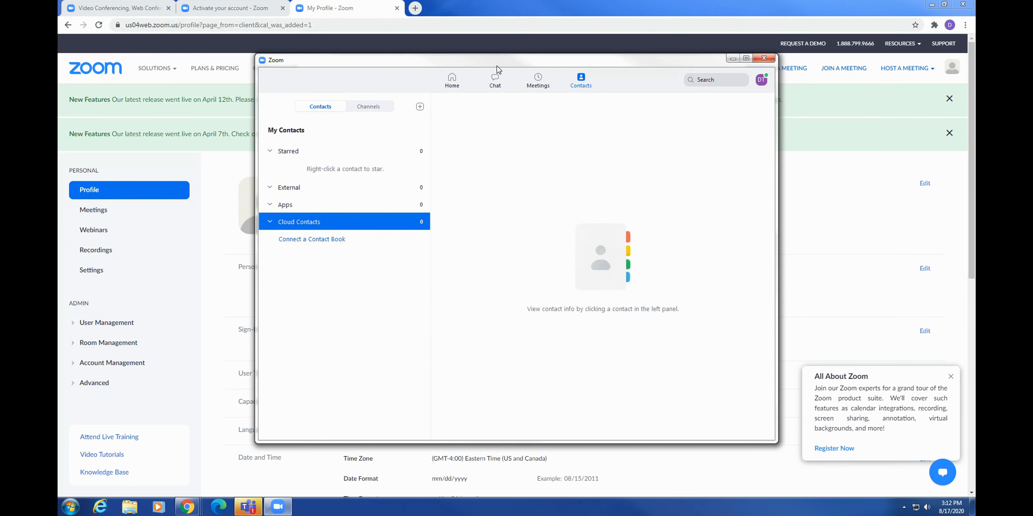
pyautogui.click(495, 80)
# Try New Chat and Contact Requests, then open Meetings showing the August 30 birthday party.
pyautogui.click(356, 218)
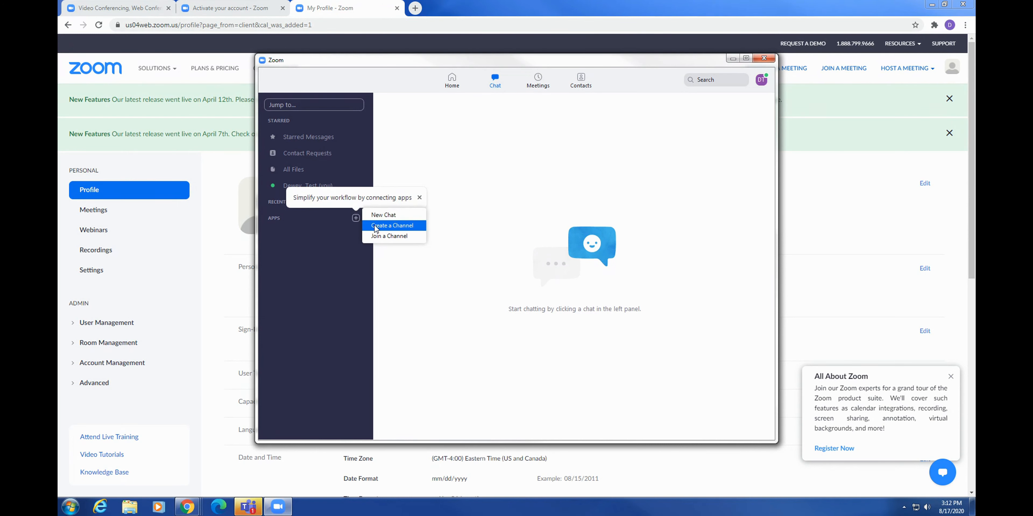
pyautogui.click(378, 215)
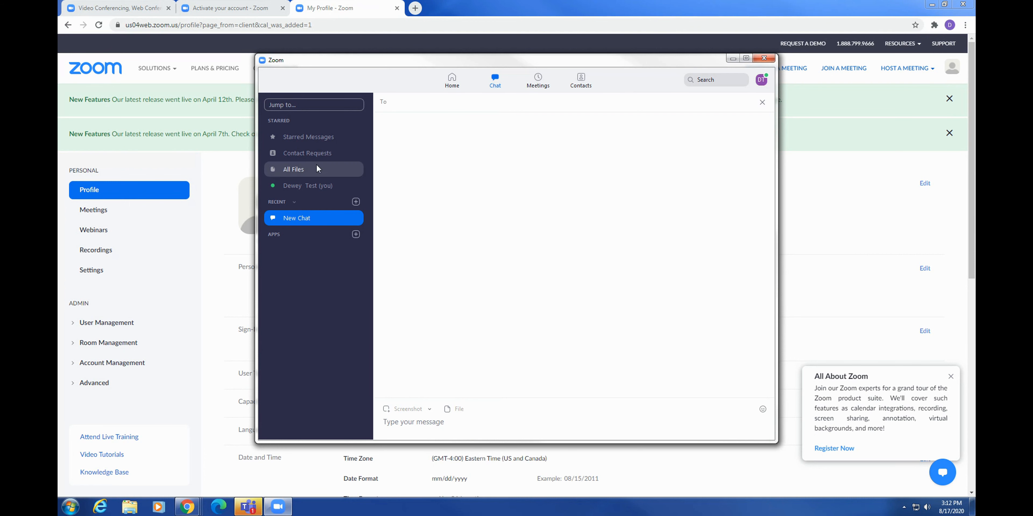
pyautogui.click(330, 153)
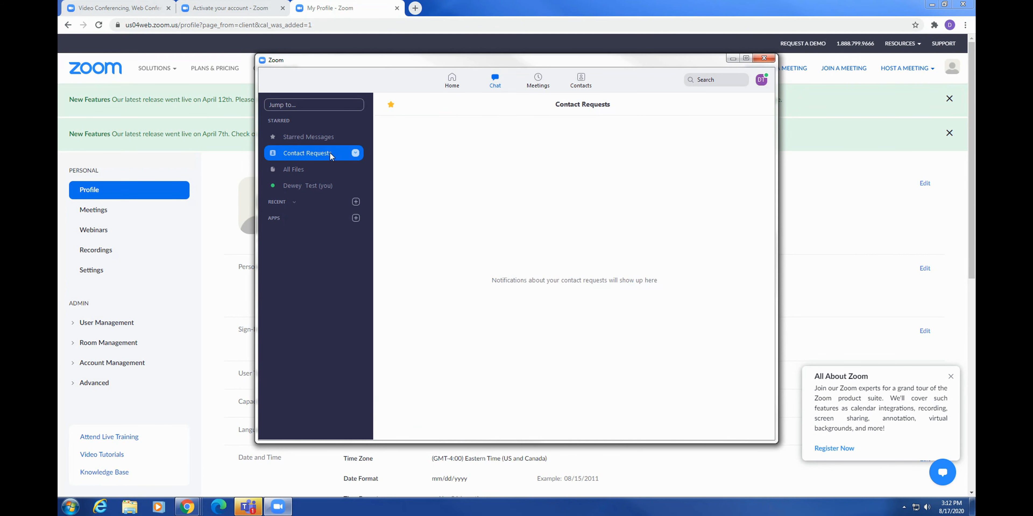
pyautogui.click(355, 153)
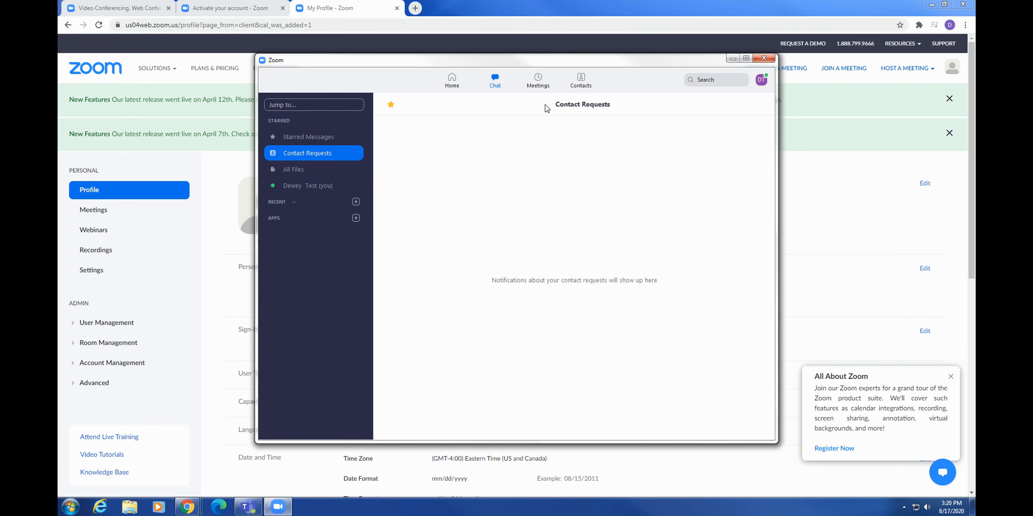
pyautogui.click(541, 86)
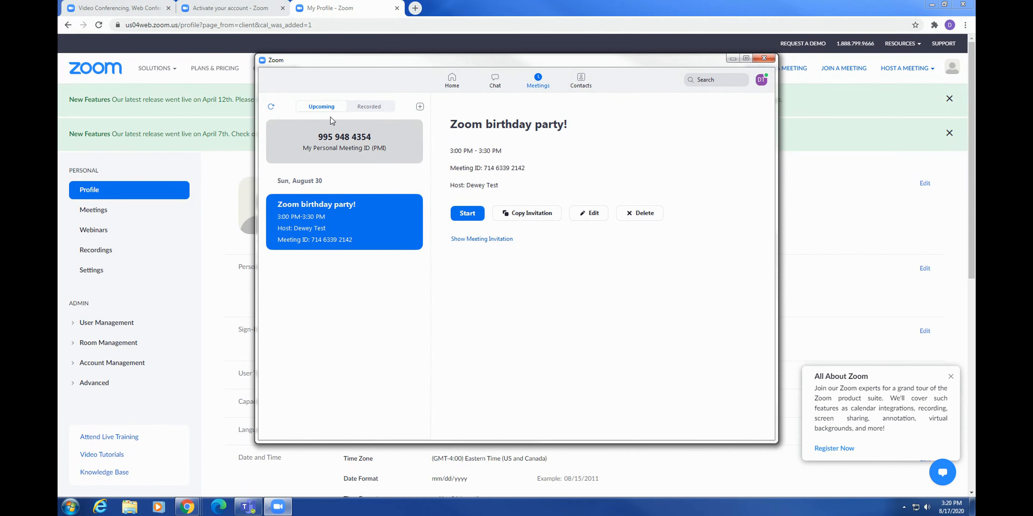
# View the empty Recorded list, go back to Upcoming, then return to Home.
pyautogui.click(369, 113)
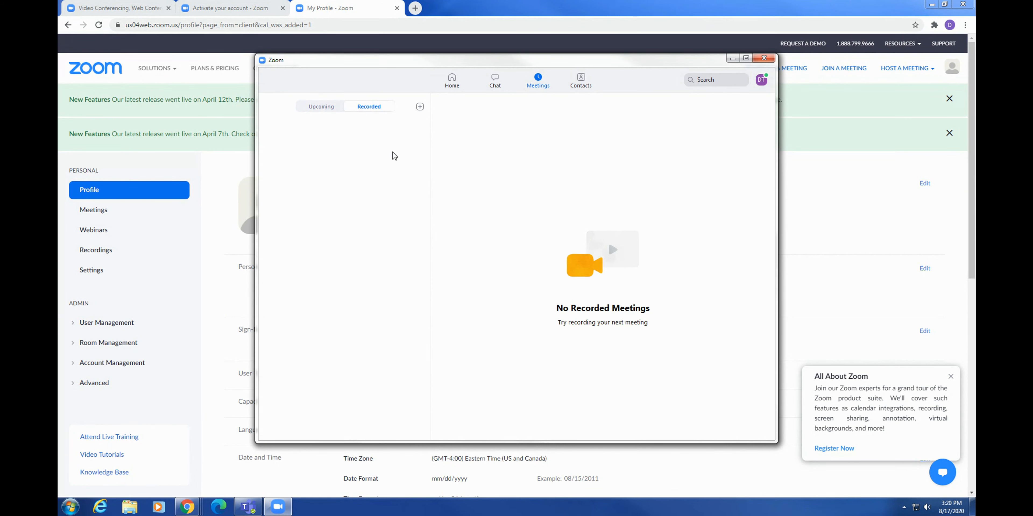
pyautogui.click(327, 106)
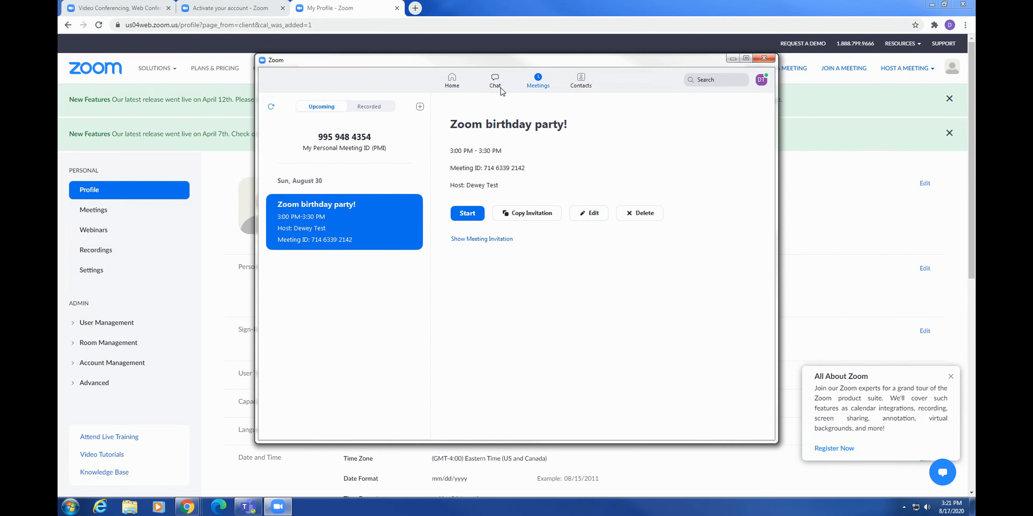
pyautogui.click(457, 89)
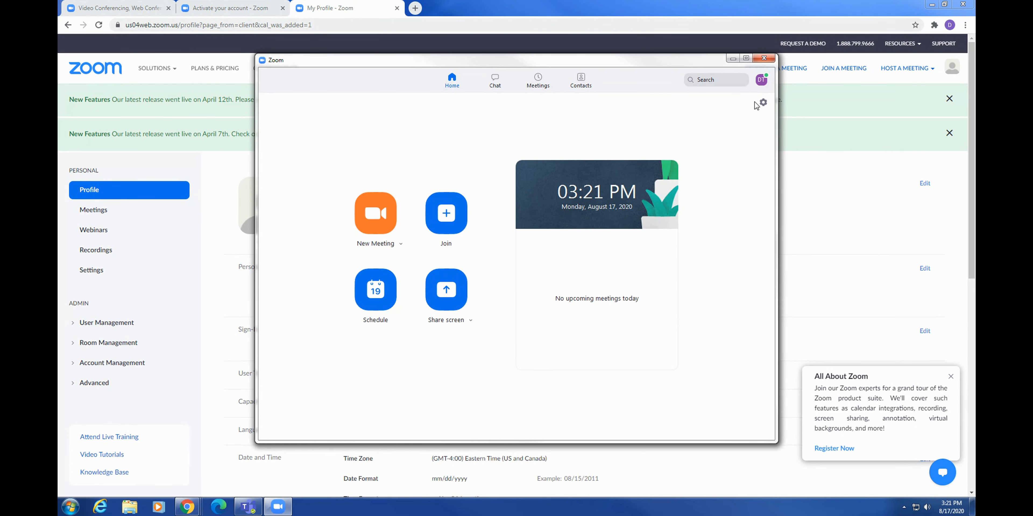
# Open Zoom Settings from the Home gear icon, landing on the General page.
pyautogui.click(764, 104)
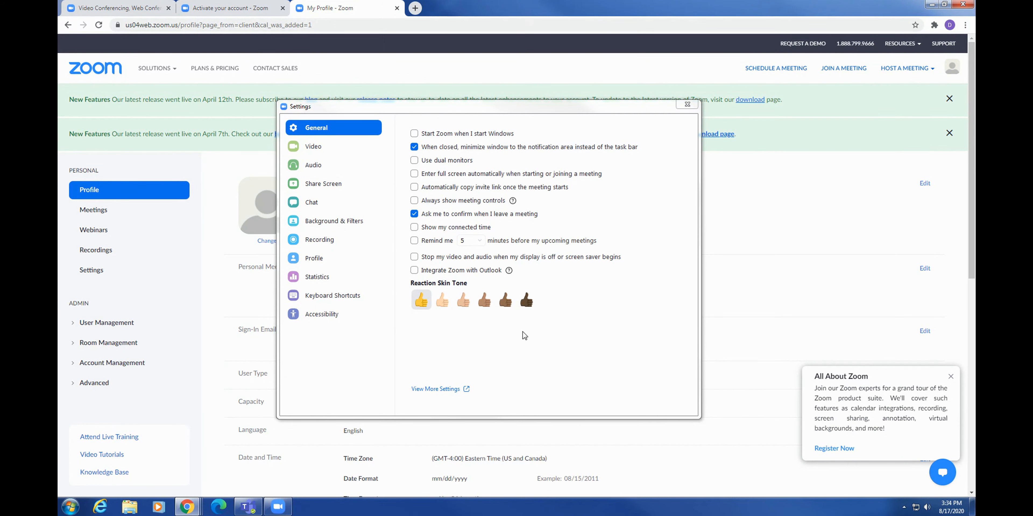
# Switch Settings to the Video page and scroll through its camera and meeting options.
pyautogui.click(313, 152)
pyautogui.scroll(-1, 537, 294)
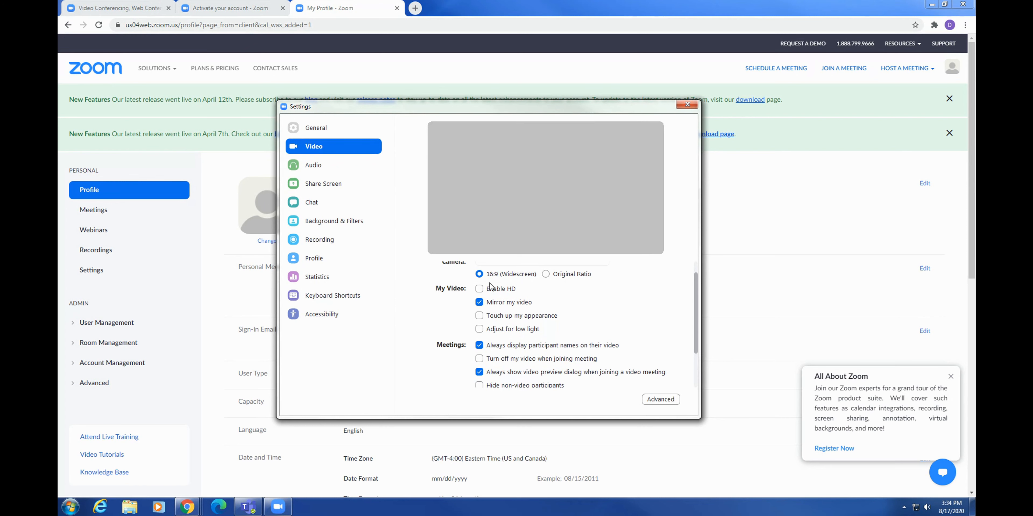
pyautogui.scroll(-3, 489, 308)
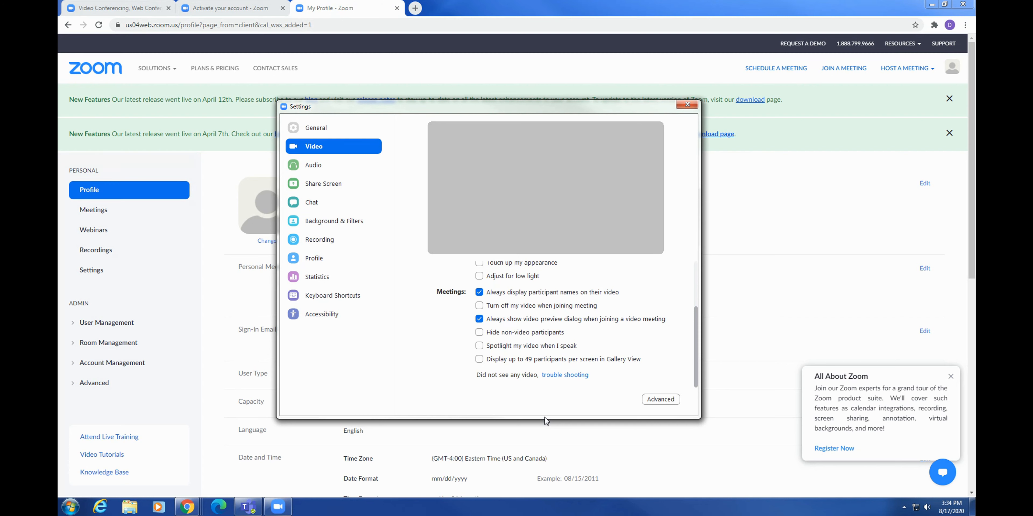
# Scroll through the Audio speaker and microphone options, then bring up the Share Screen settings.
pyautogui.click(314, 165)
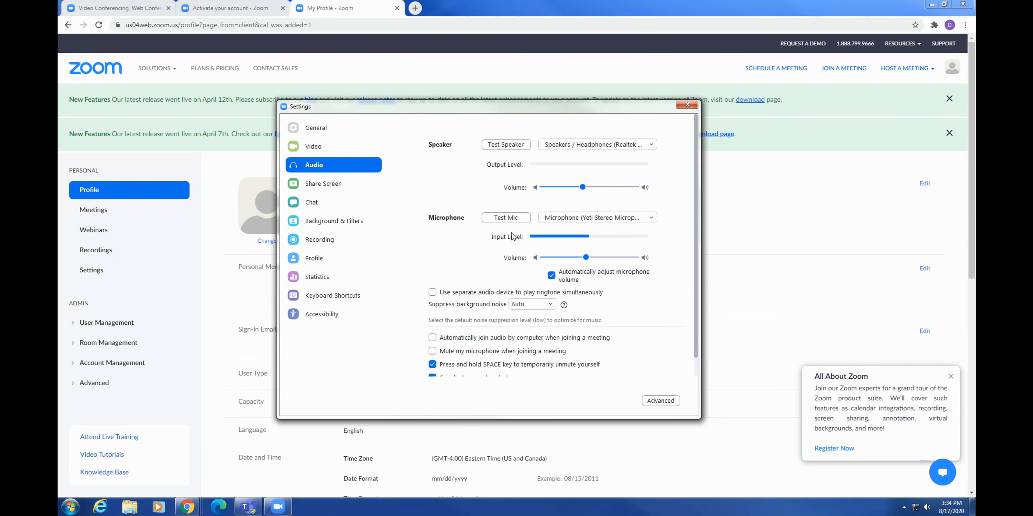
pyautogui.scroll(-1, 571, 308)
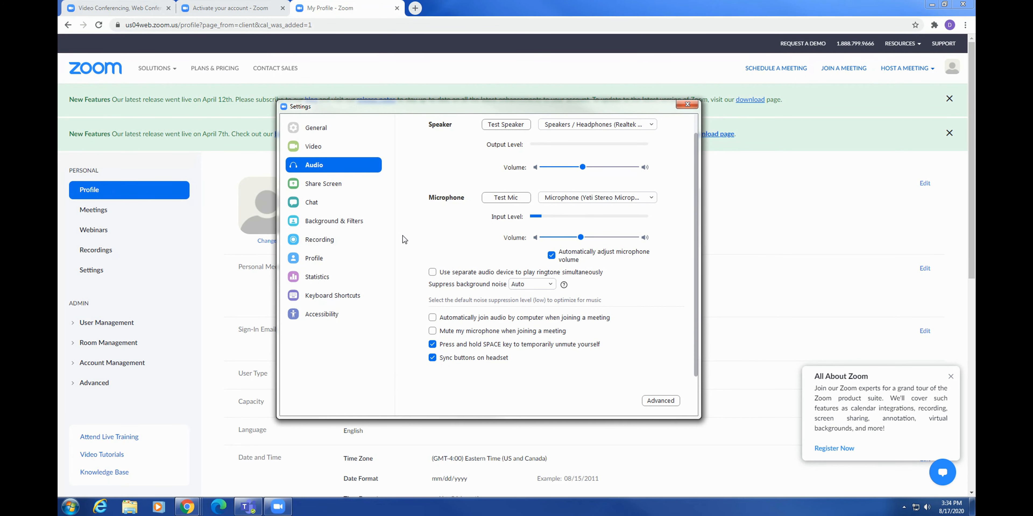
pyautogui.click(339, 186)
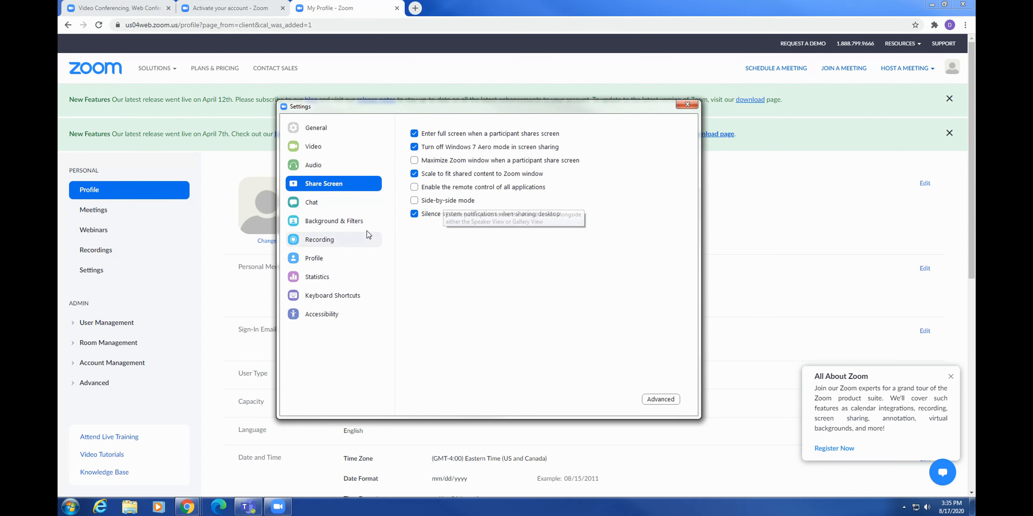
# Browse the Chat settings, then show Background & Filters with its virtual backgrounds like Beach.
pyautogui.click(317, 207)
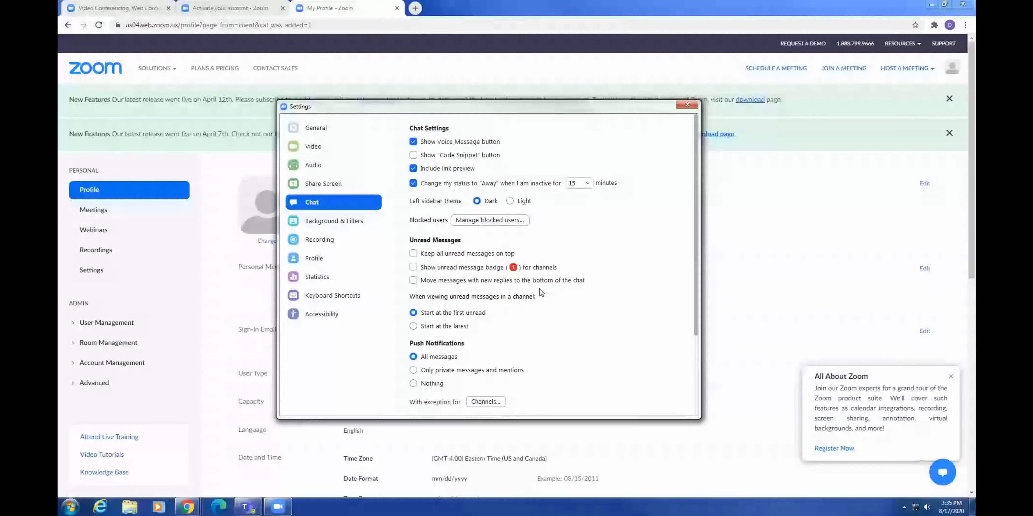
pyautogui.scroll(-1, 501, 277)
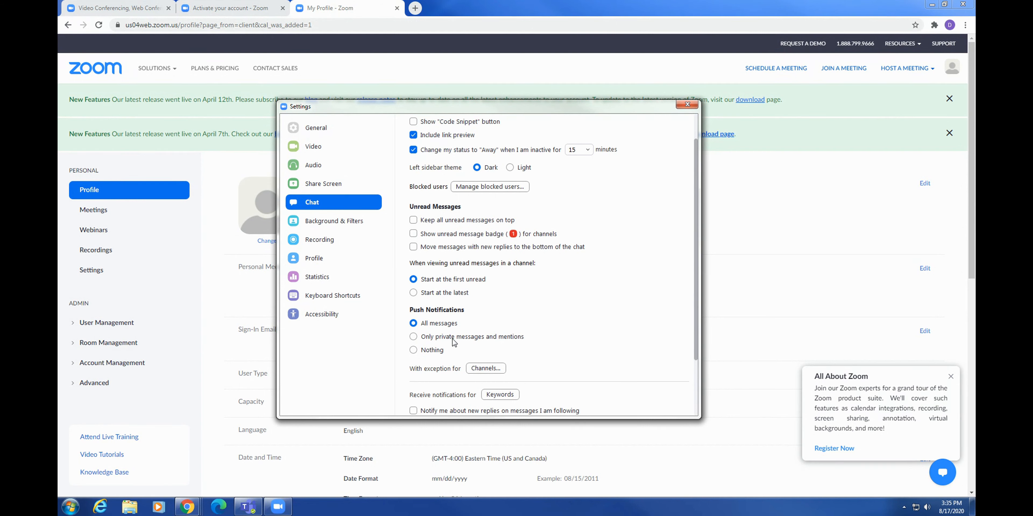
pyautogui.scroll(-1, 554, 361)
pyautogui.scroll(1, 554, 373)
pyautogui.click(334, 221)
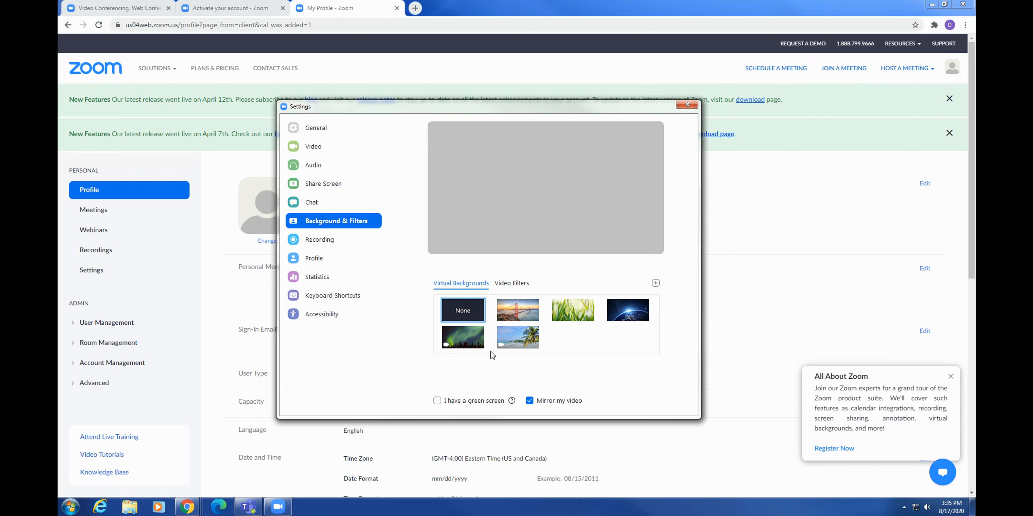
# Look through the Recording, Profile and Statistics settings pages, including the app version.
pyautogui.click(328, 250)
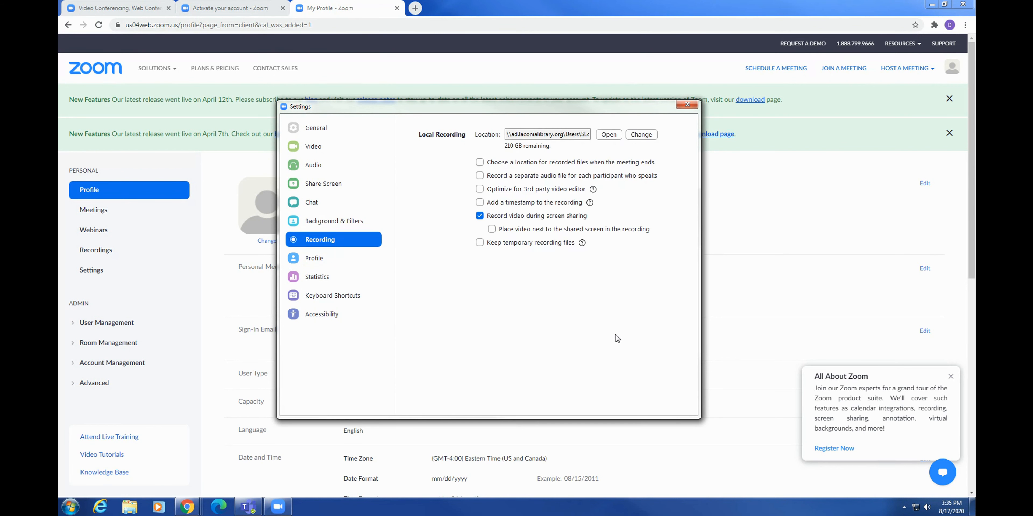
pyautogui.click(321, 260)
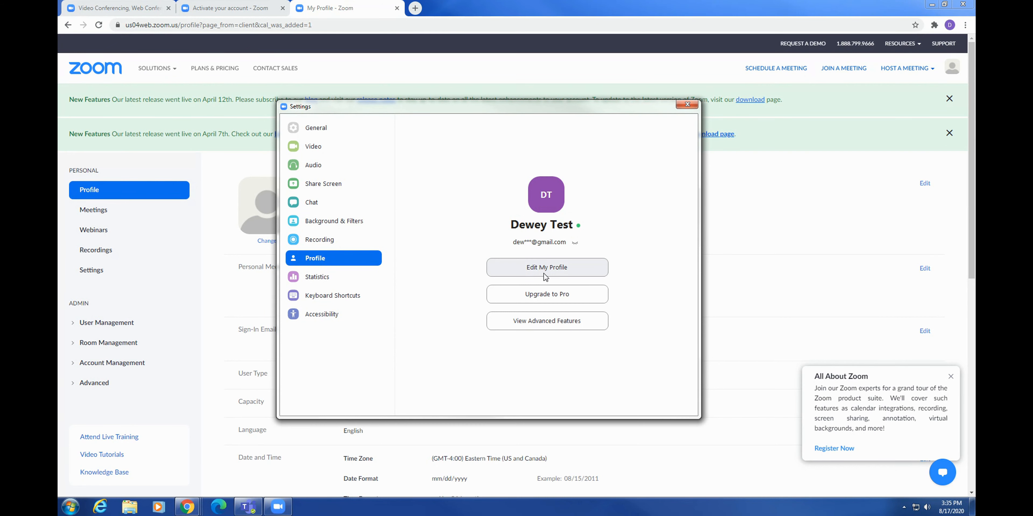
pyautogui.click(351, 276)
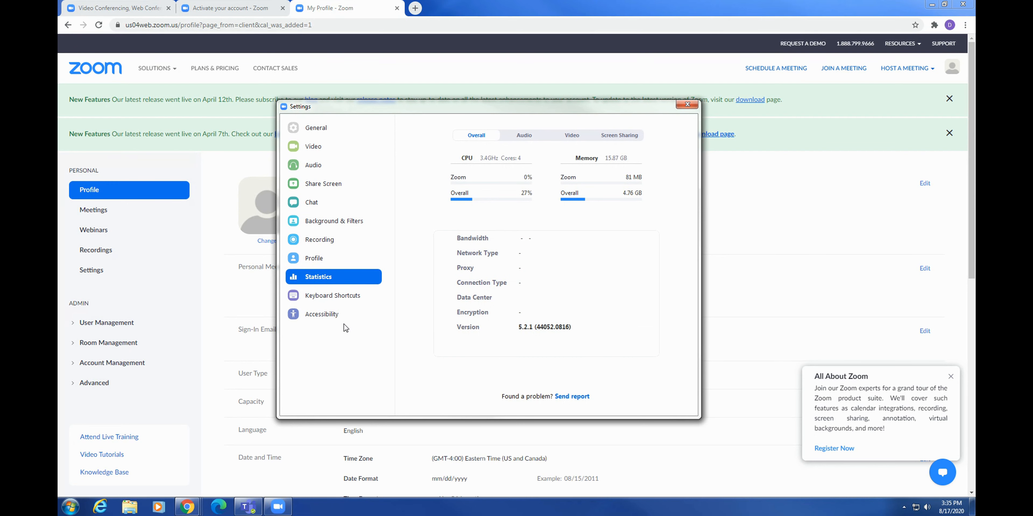
# Check the Keyboard Shortcuts list, then scroll through the Accessibility caption and screen reader options.
pyautogui.click(336, 301)
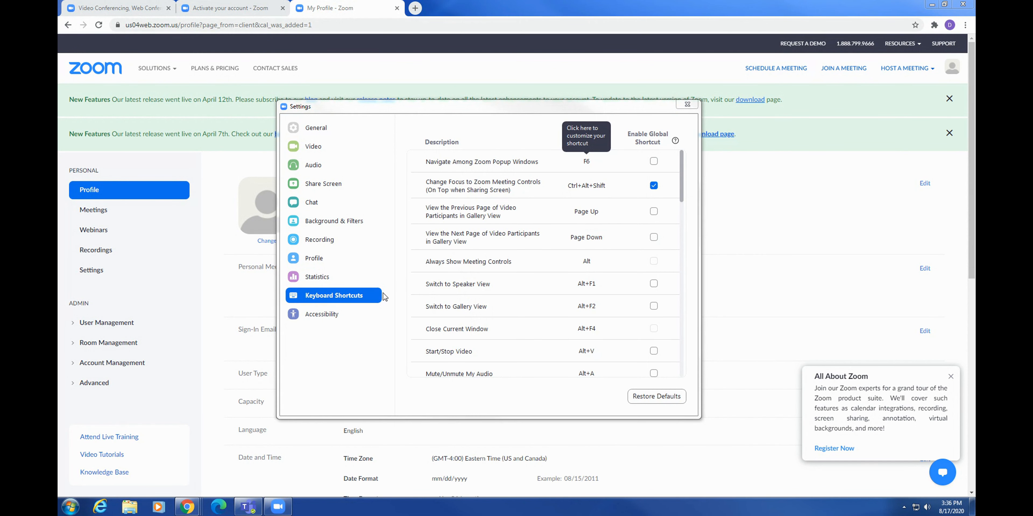
pyautogui.click(305, 320)
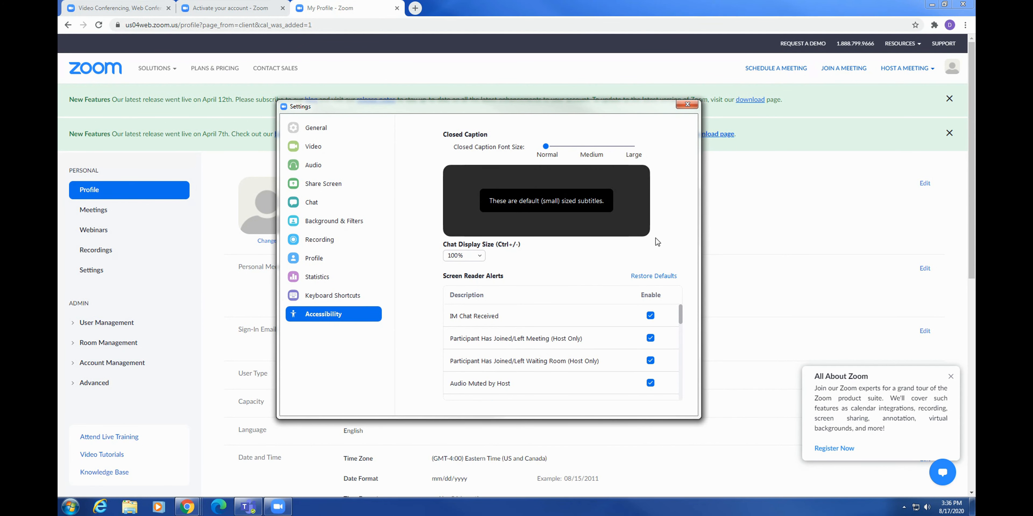
pyautogui.scroll(-1, 652, 326)
pyautogui.scroll(-2, 651, 325)
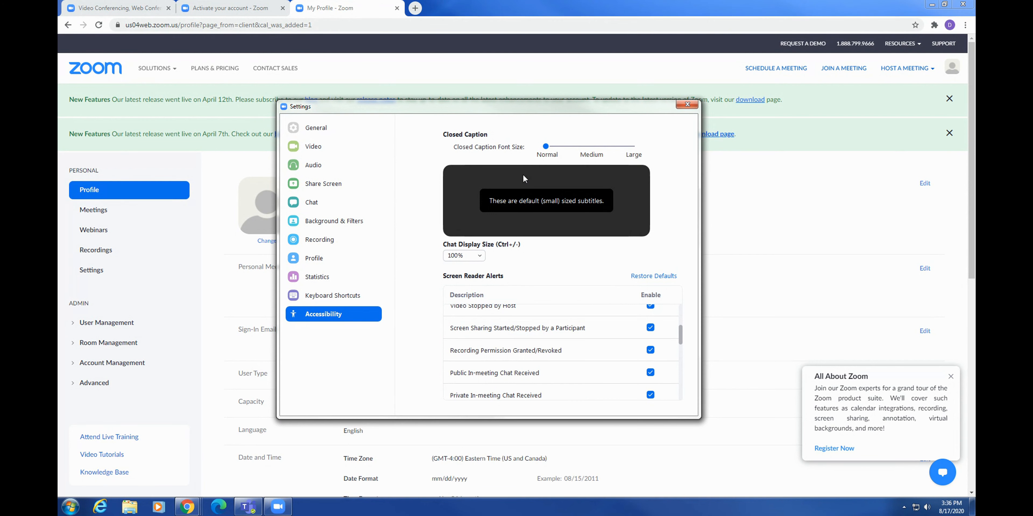
# Close the Settings window, returning to the Home tab with no meetings scheduled today.
pyautogui.click(370, 132)
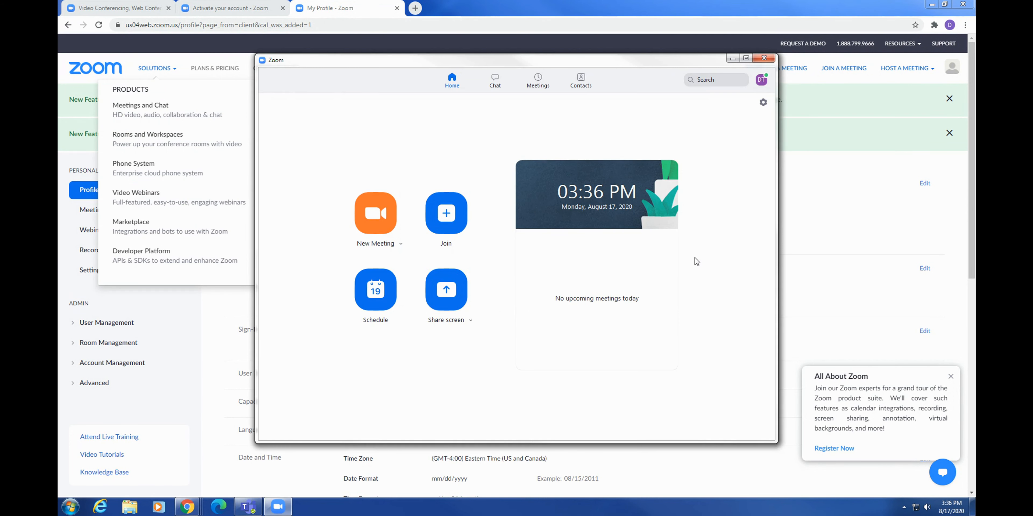